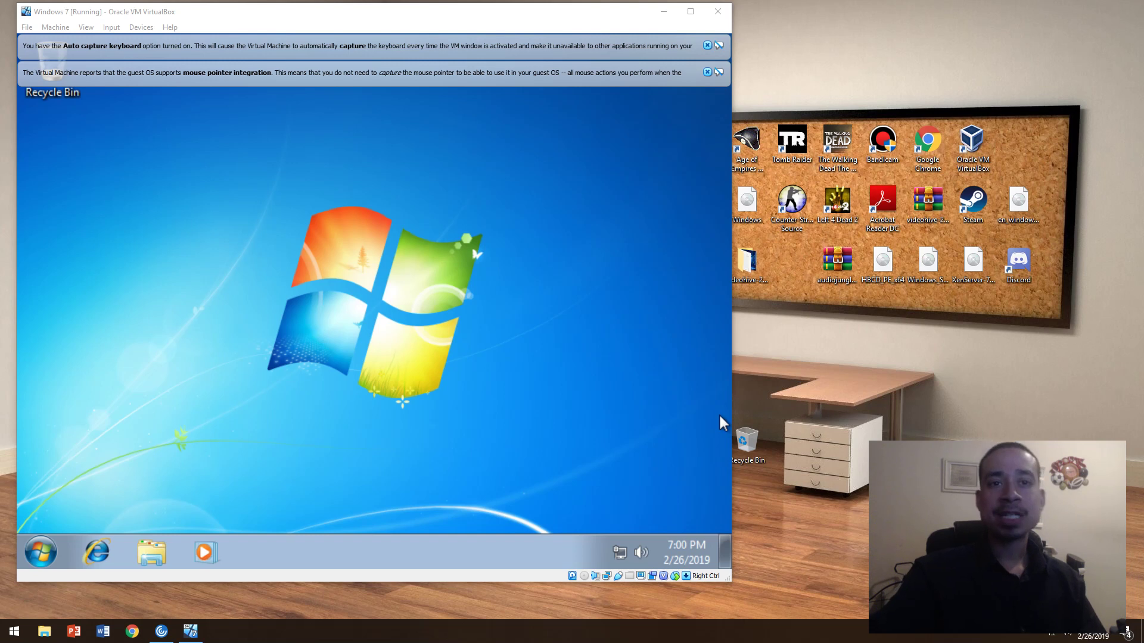
Dismiss the two virtual machine notifications, then launch Internet Explorer and go to its home page instead of restoring the last session.
click(707, 72)
click(707, 45)
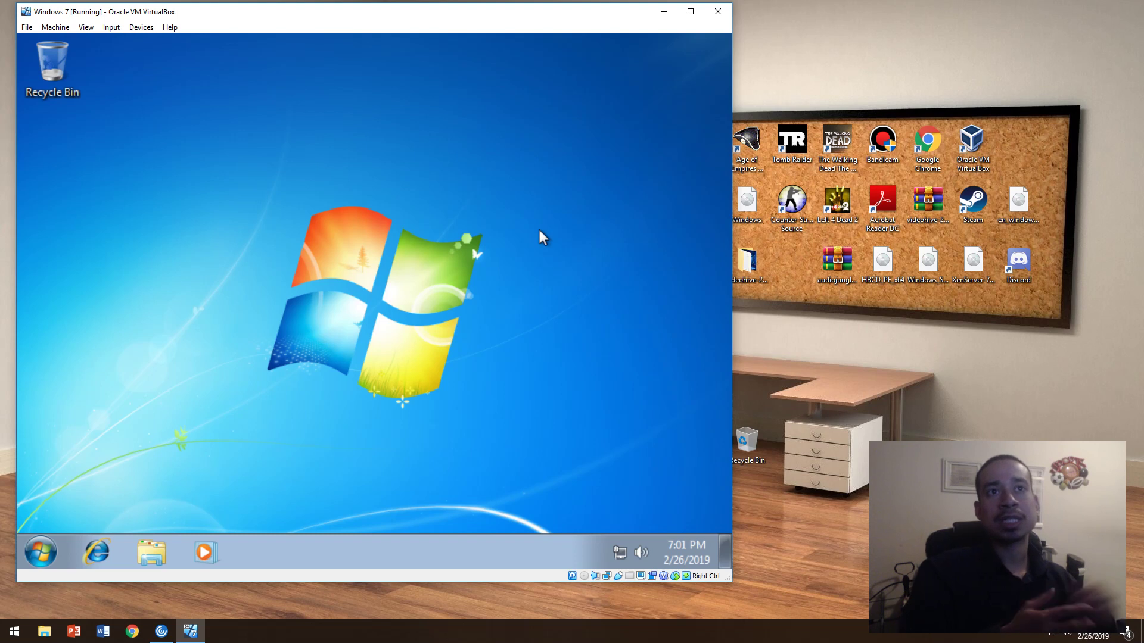
click(94, 553)
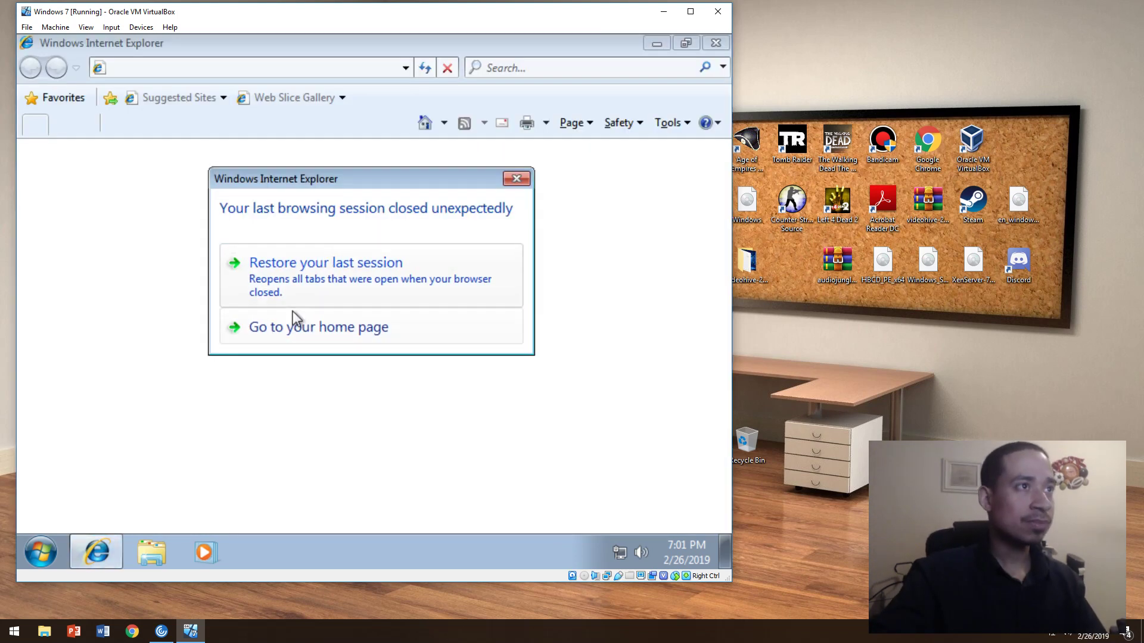
click(292, 315)
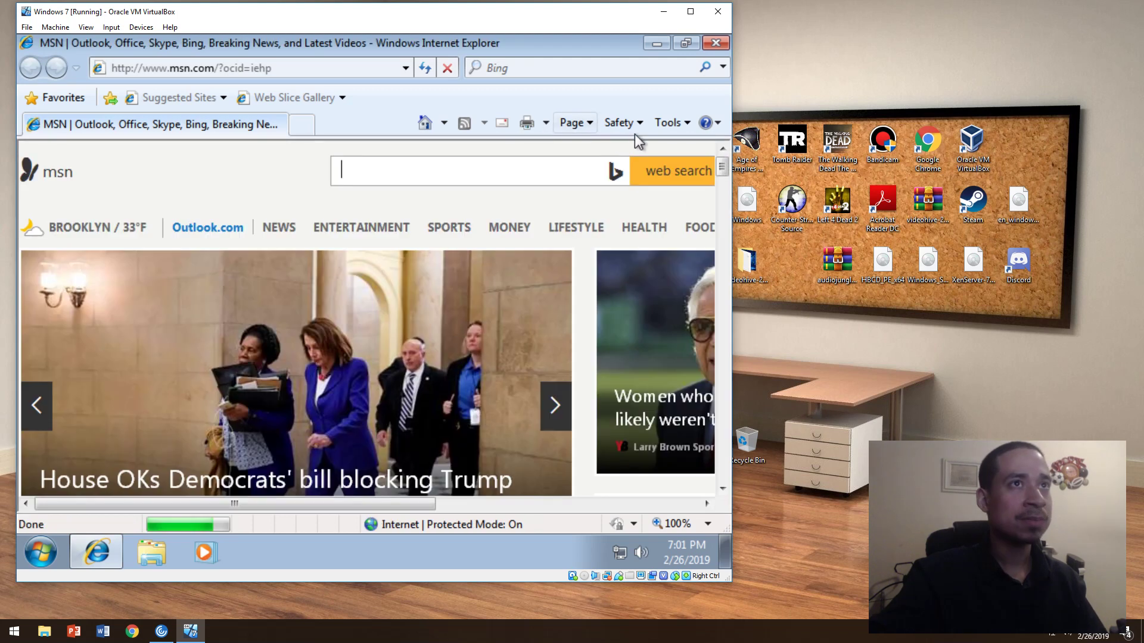
Delete Internet Explorer's browsing history, including form data, passwords and InPrivate Filtering data, while preserving Favorites website data.
click(667, 123)
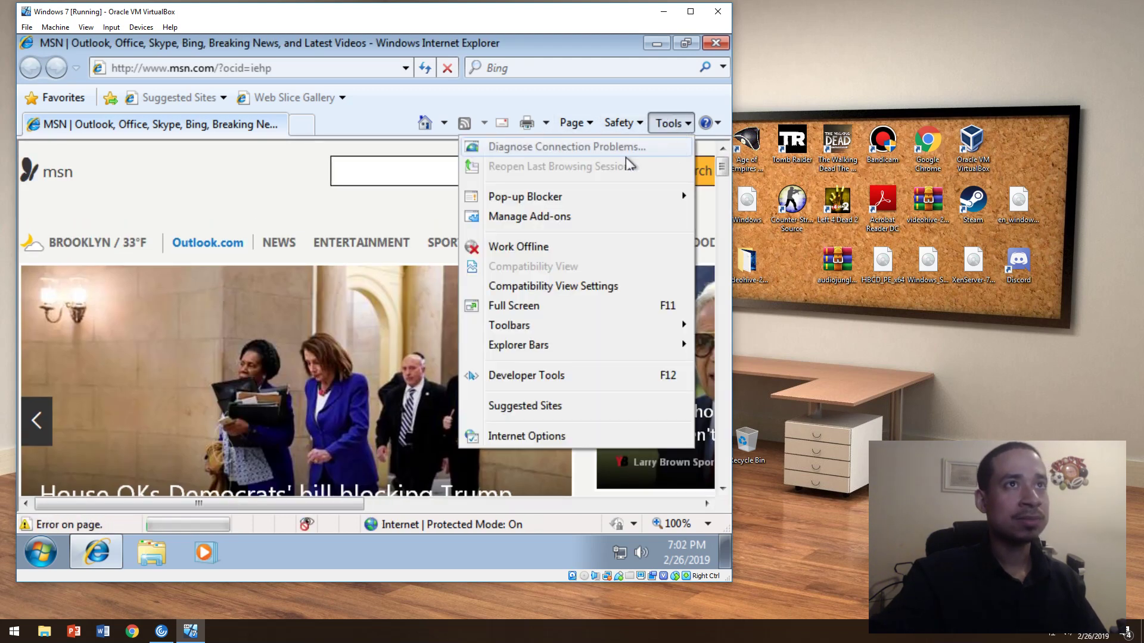
click(519, 437)
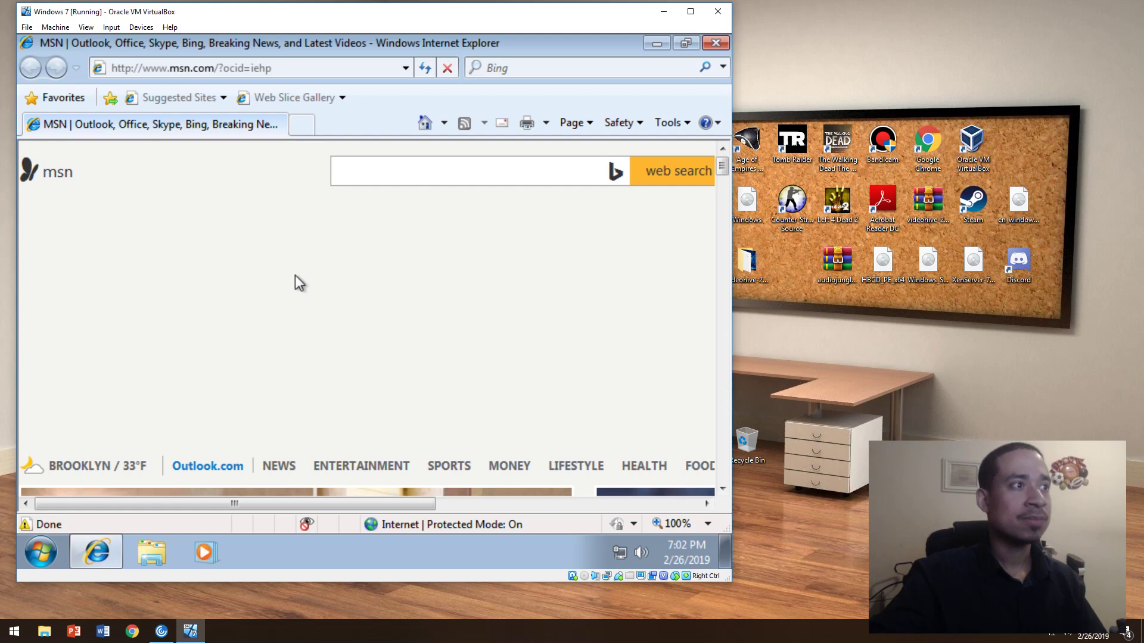
click(670, 123)
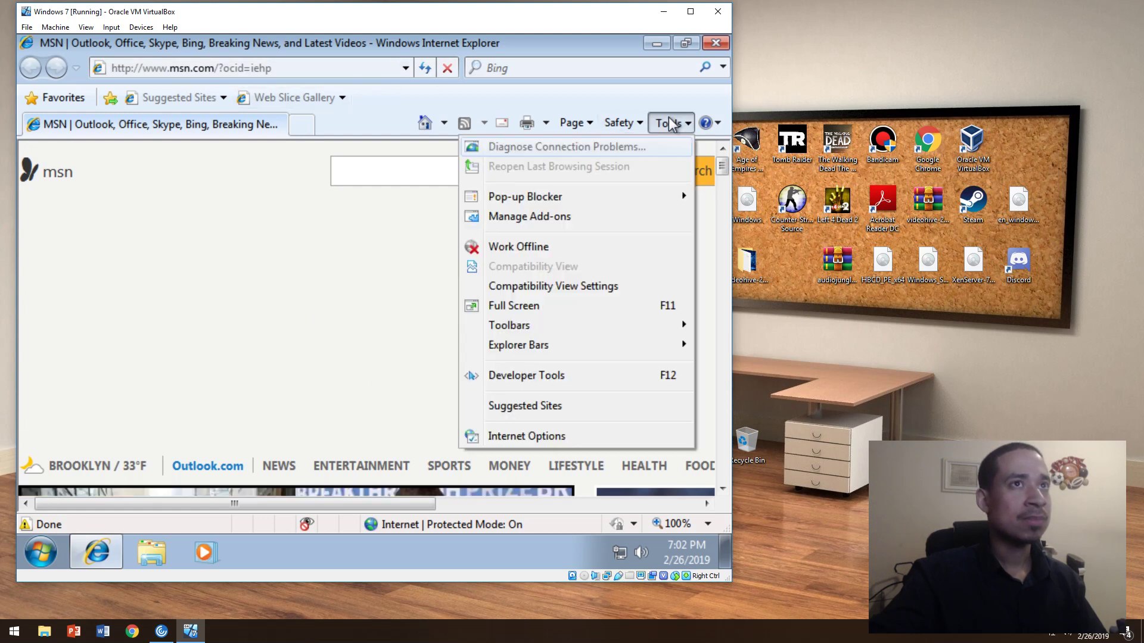
click(512, 436)
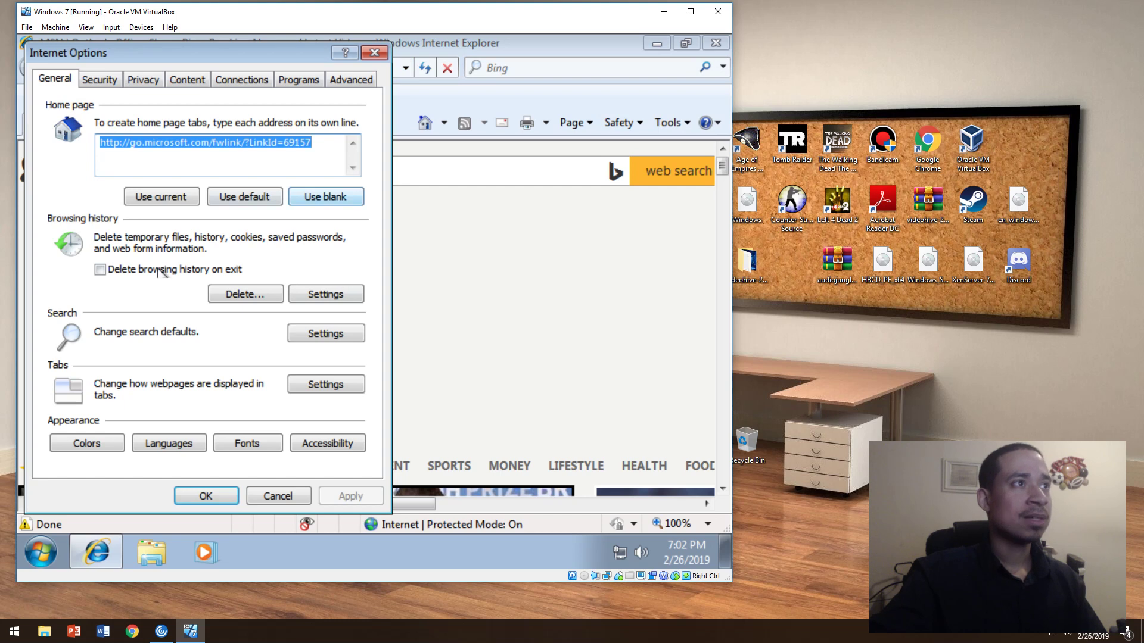
click(232, 294)
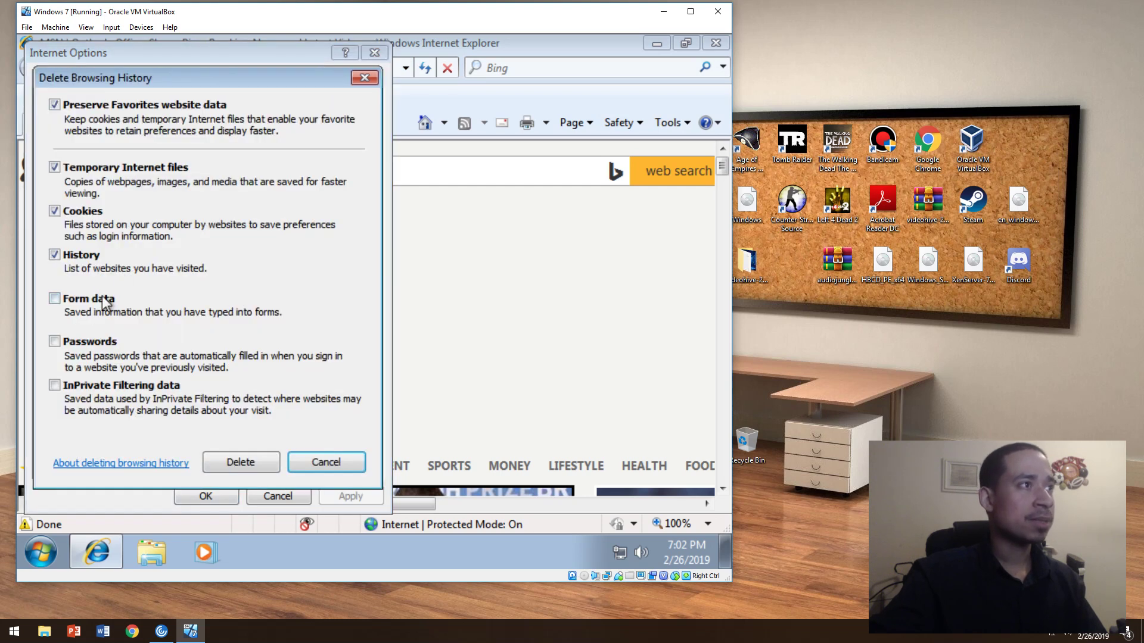
click(82, 342)
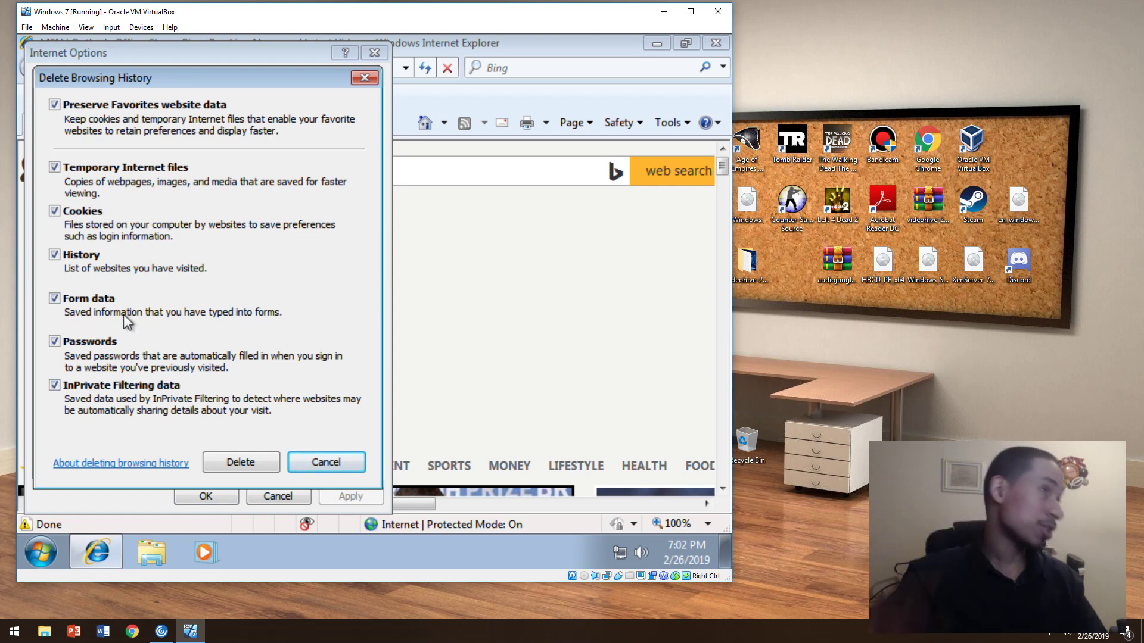
click(244, 470)
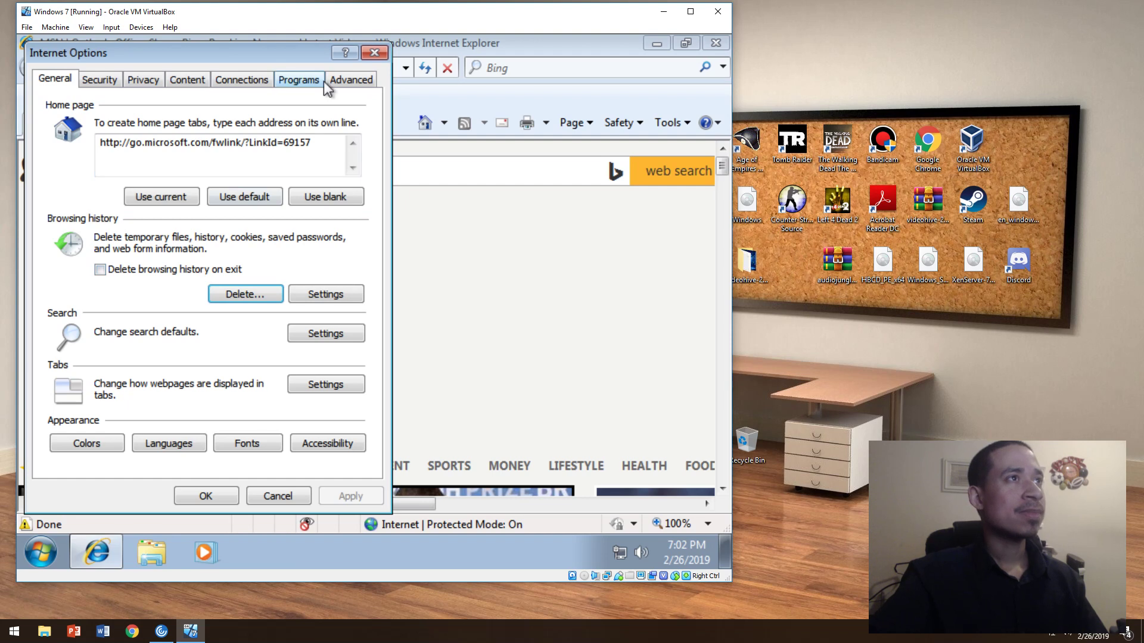
Restore Internet Explorer's advanced settings to their defaults and apply the change.
click(331, 81)
click(271, 363)
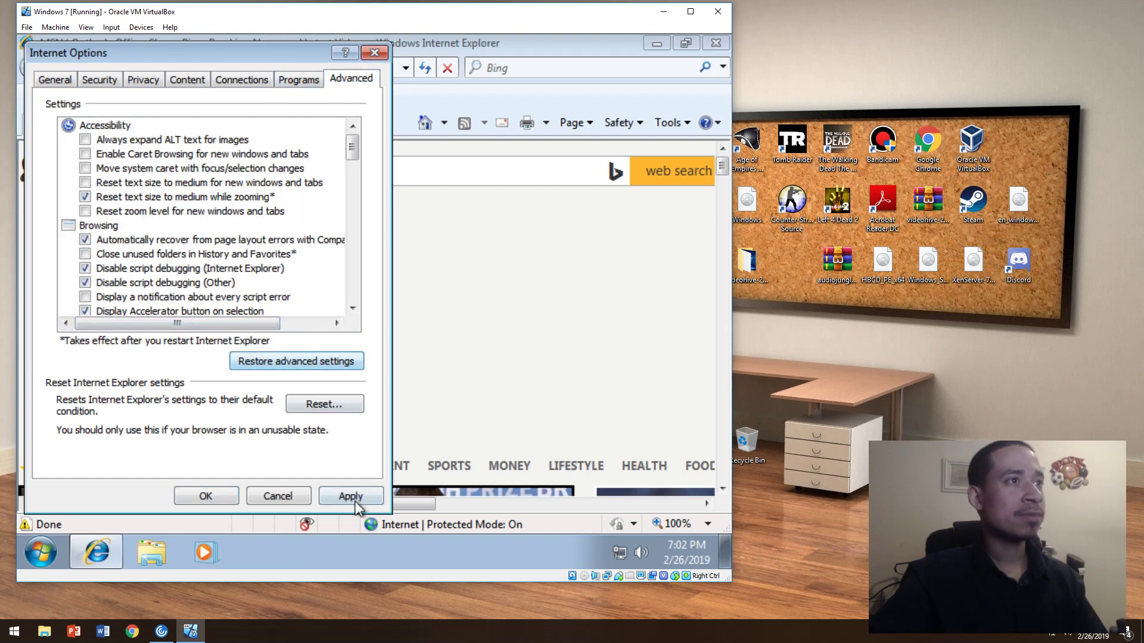
click(352, 496)
Reset all Internet Explorer settings with the deletion of personal settings included.
click(324, 404)
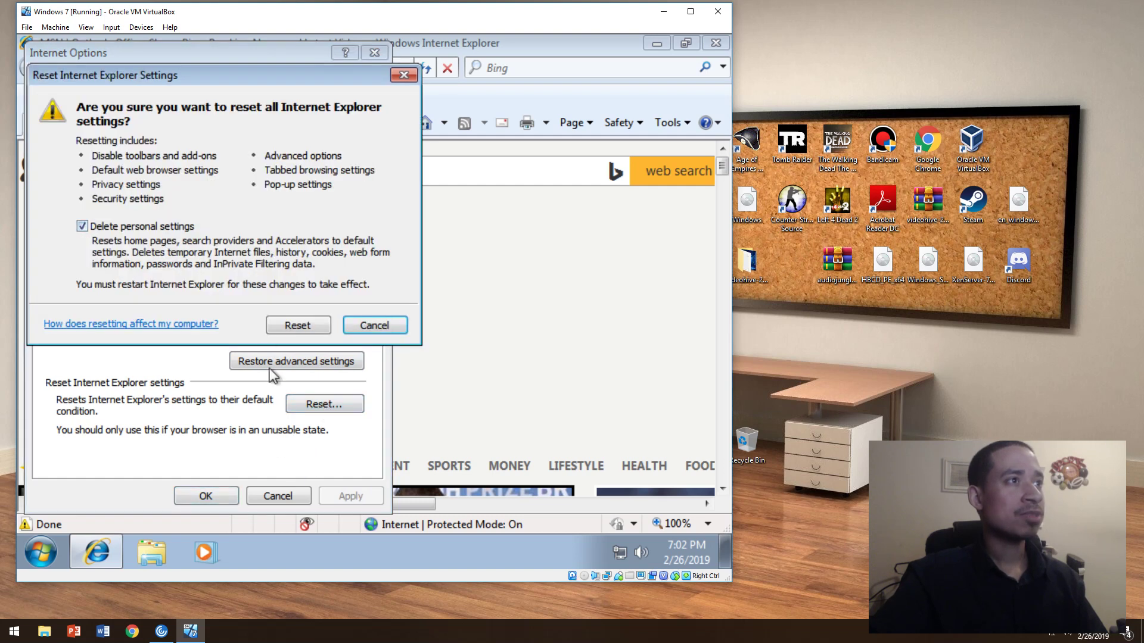
click(296, 326)
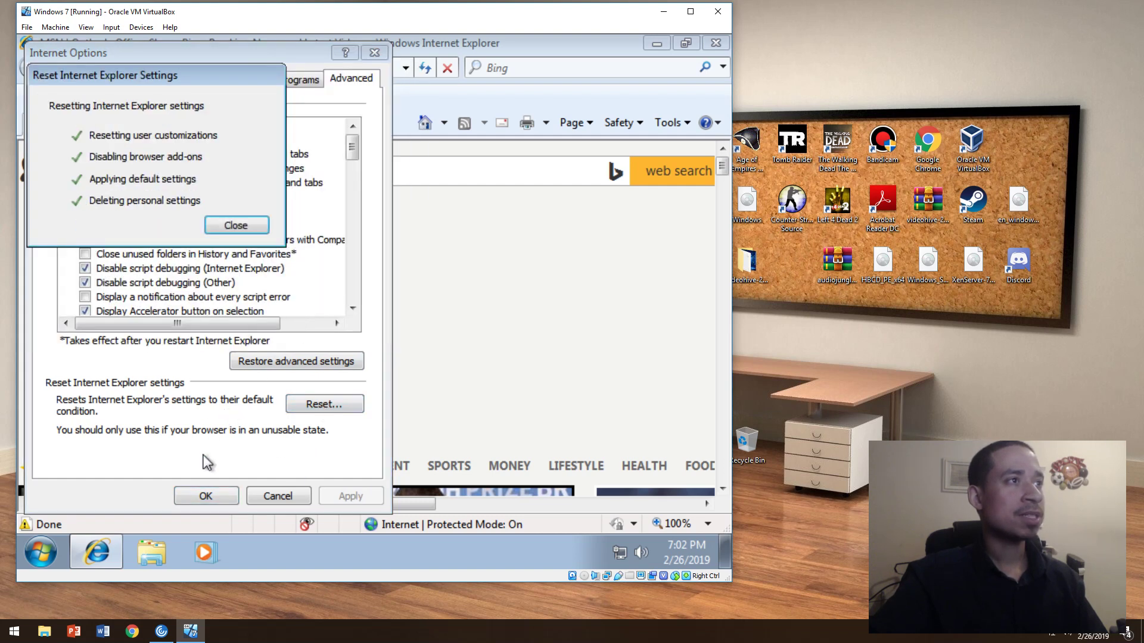
click(241, 233)
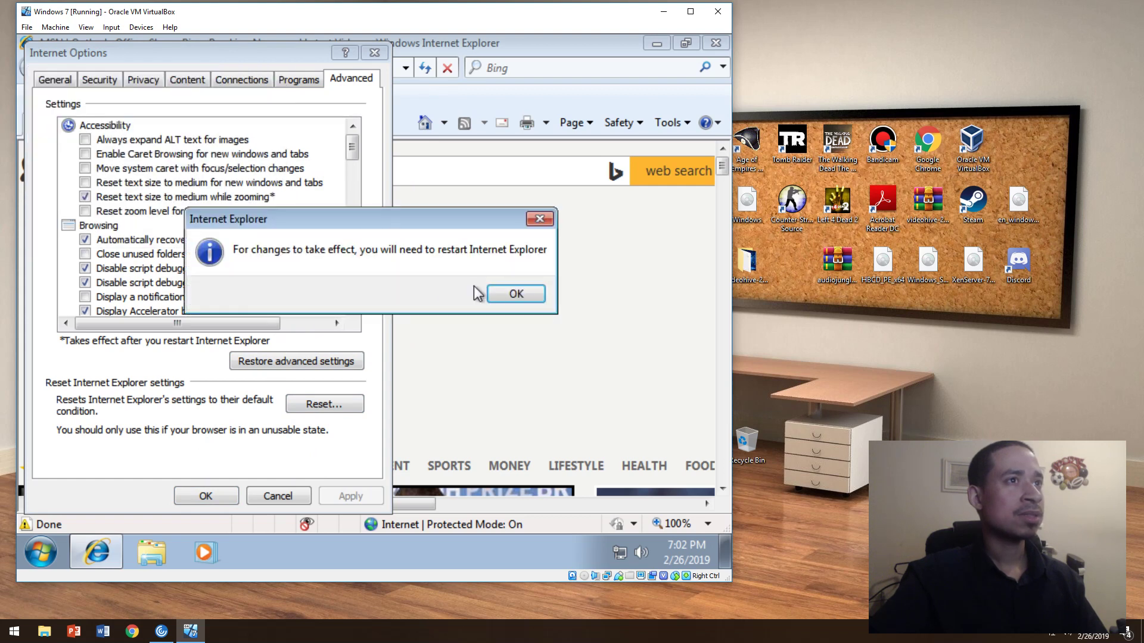
click(492, 290)
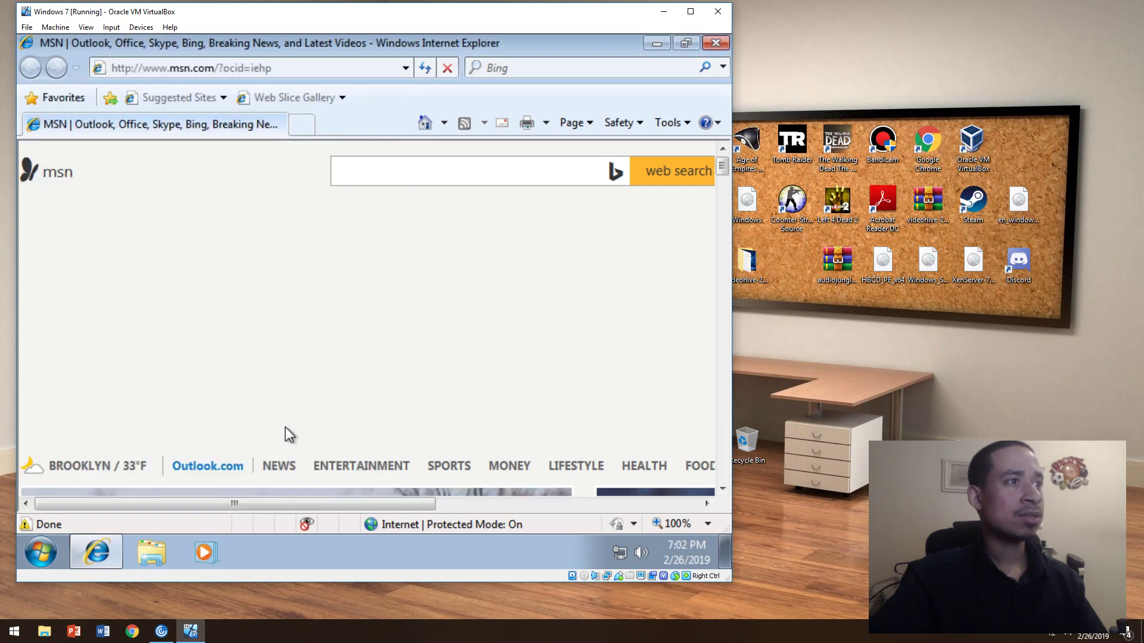
Close and reopen Internet Explorer so the reset takes effect.
click(715, 43)
click(97, 552)
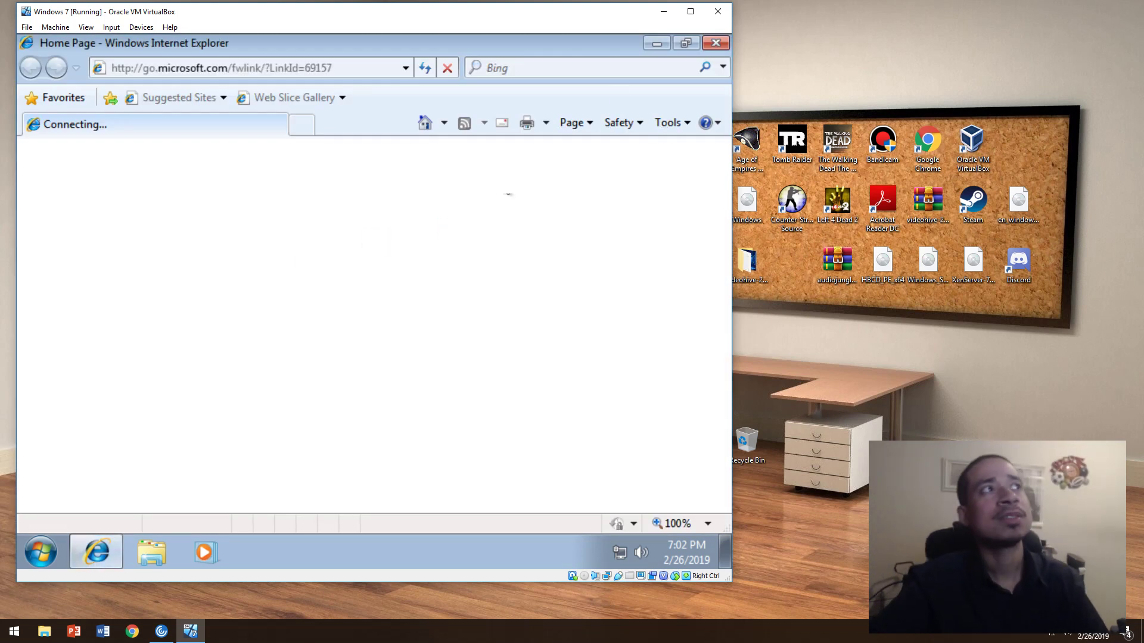
click(724, 45)
key(super)
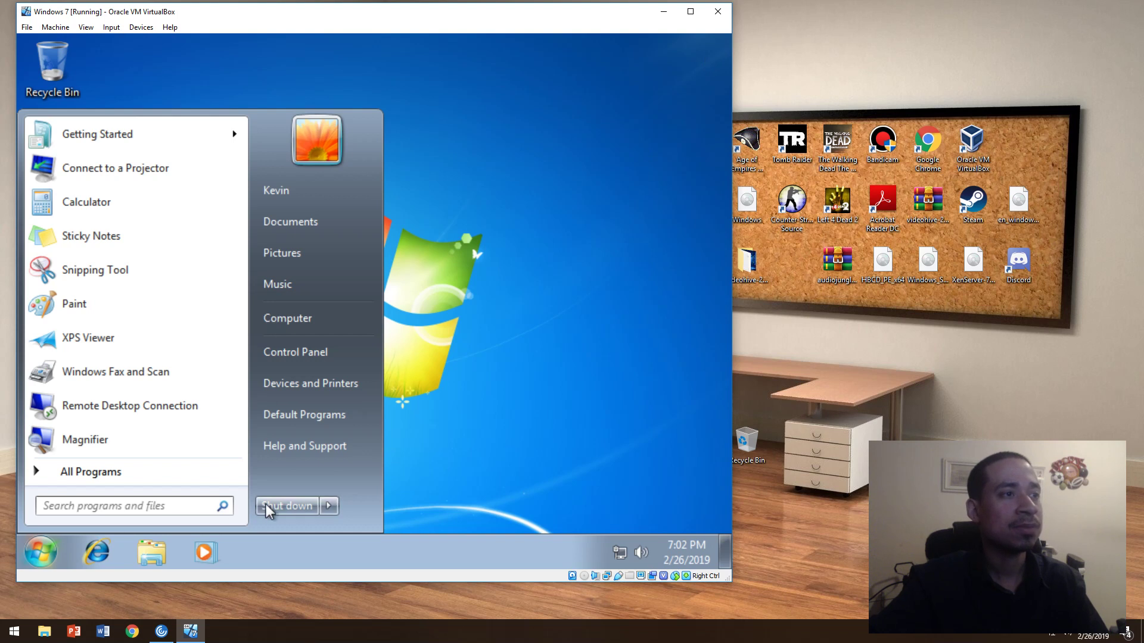
click(89, 560)
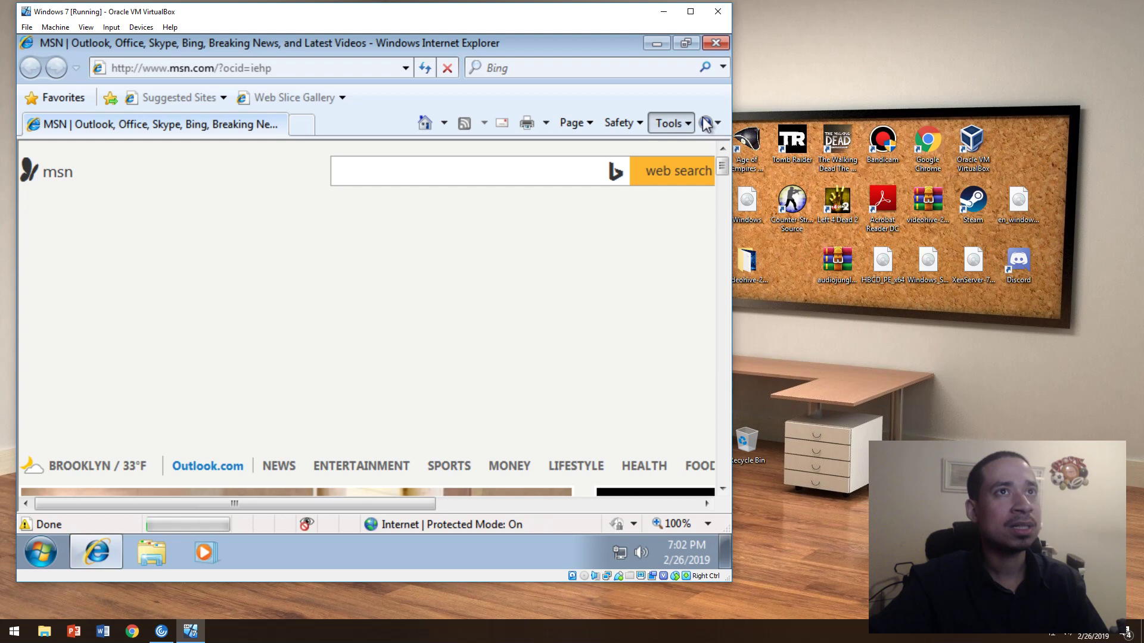
click(670, 123)
click(525, 435)
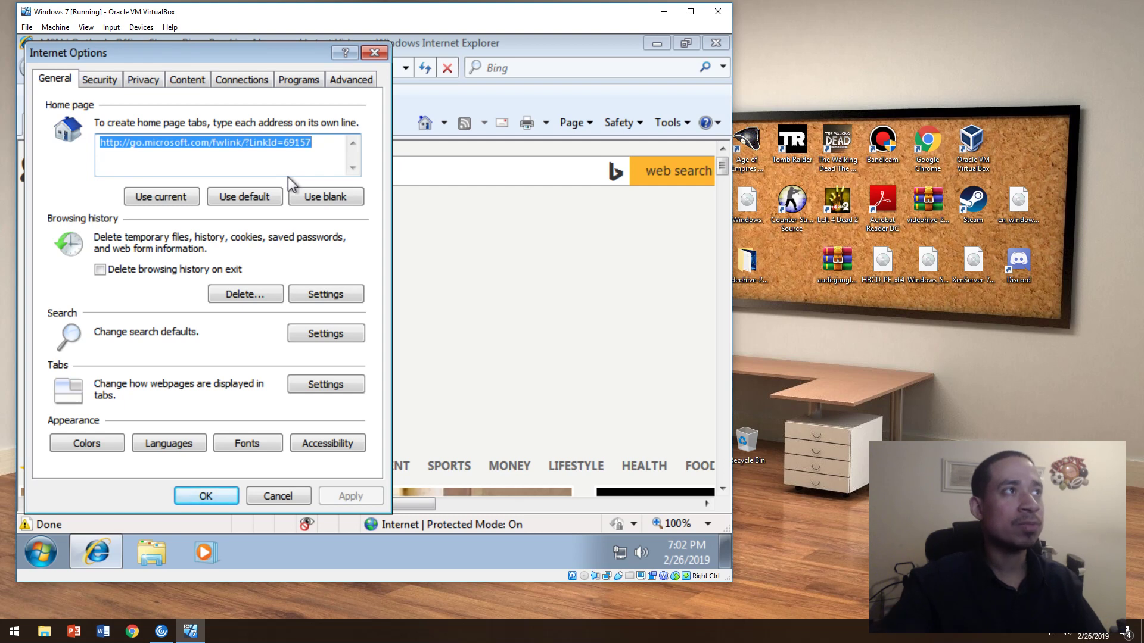
text(google.com)
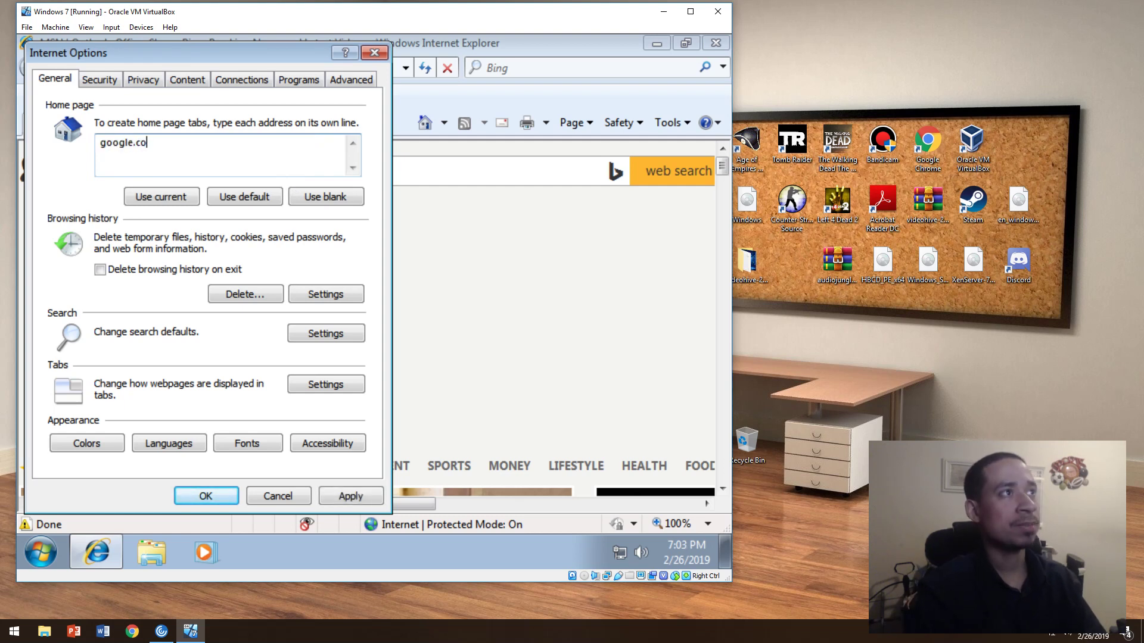
click(235, 195)
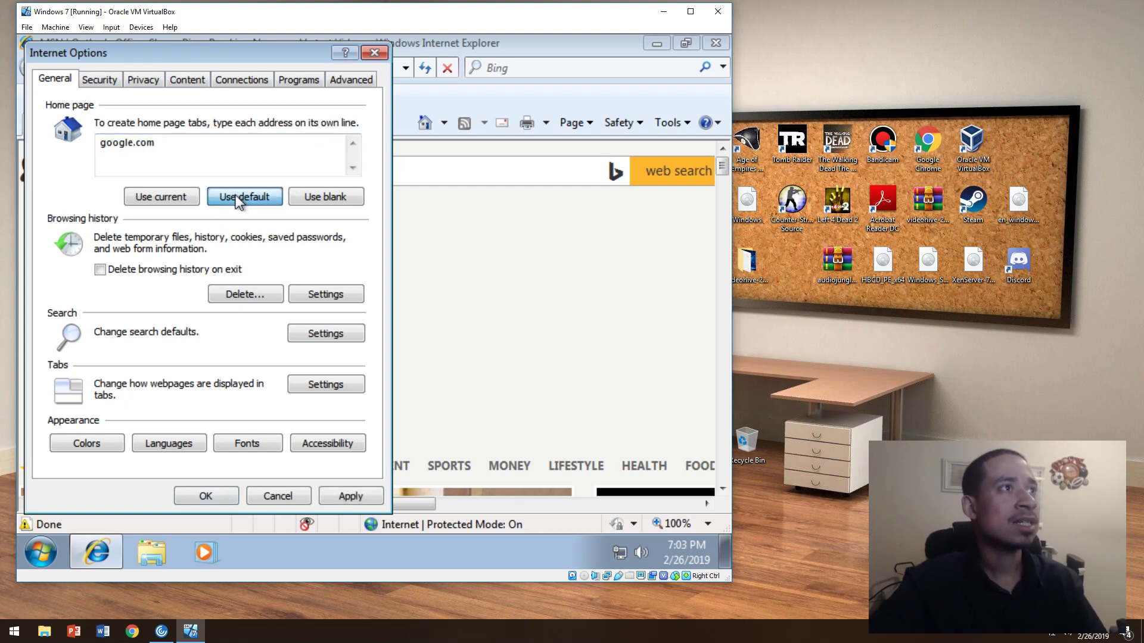
drag(333, 153, 43, 174)
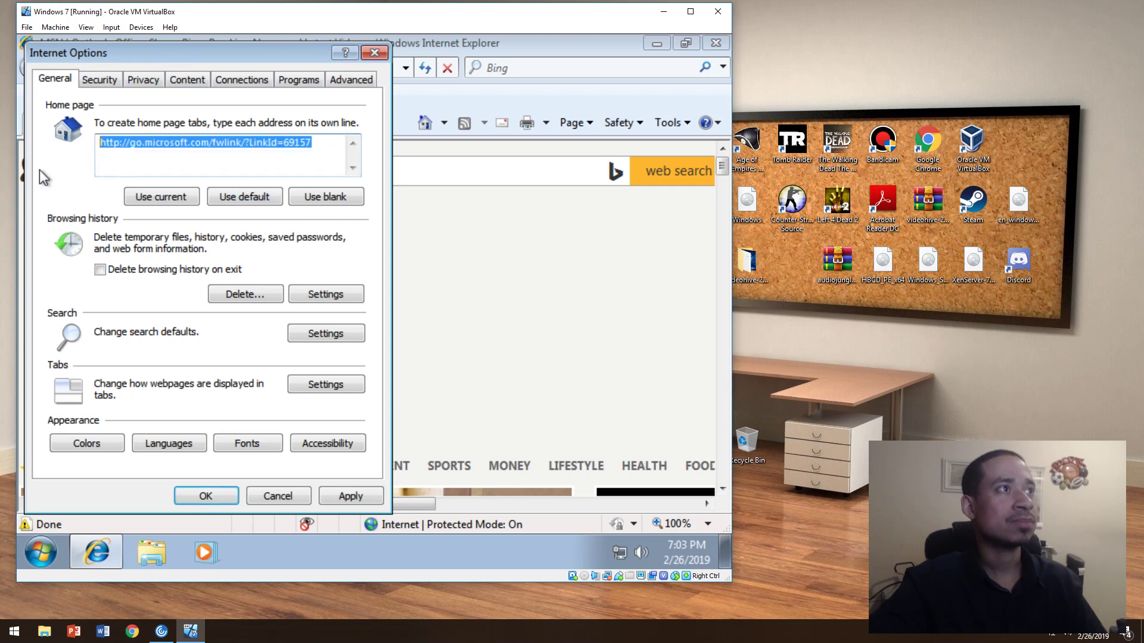
text(h)
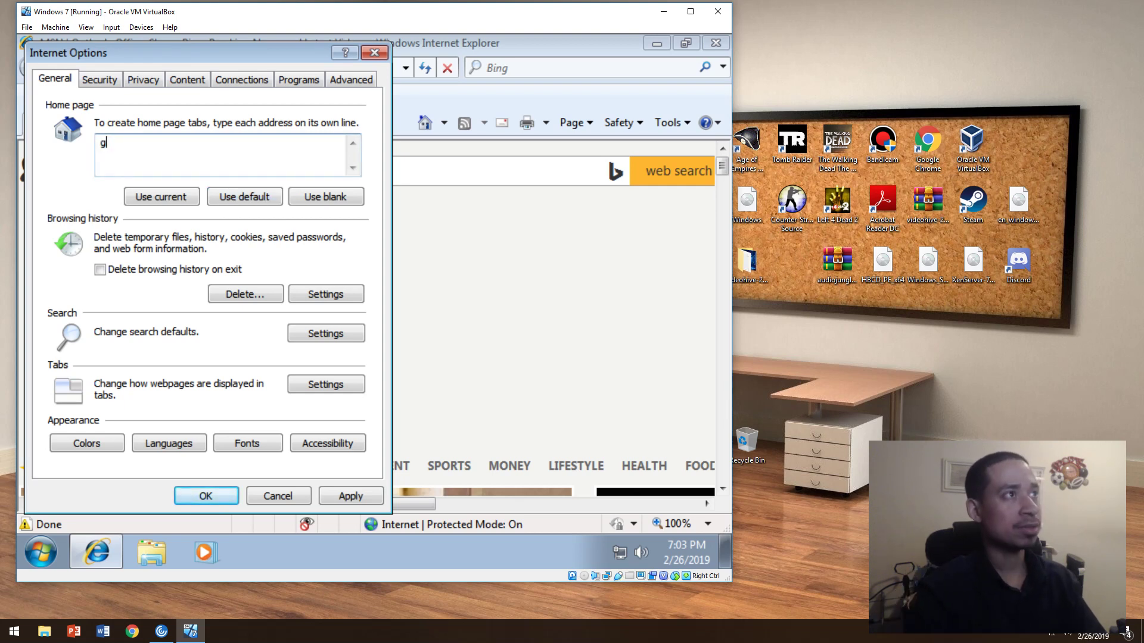
text(g)
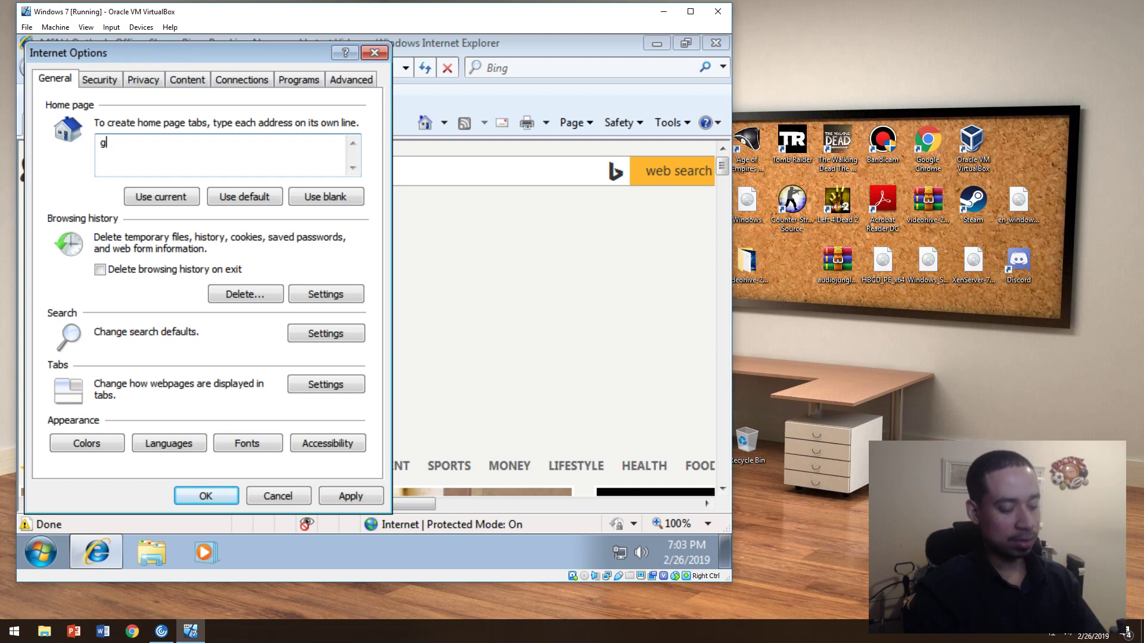
text(oogle.com)
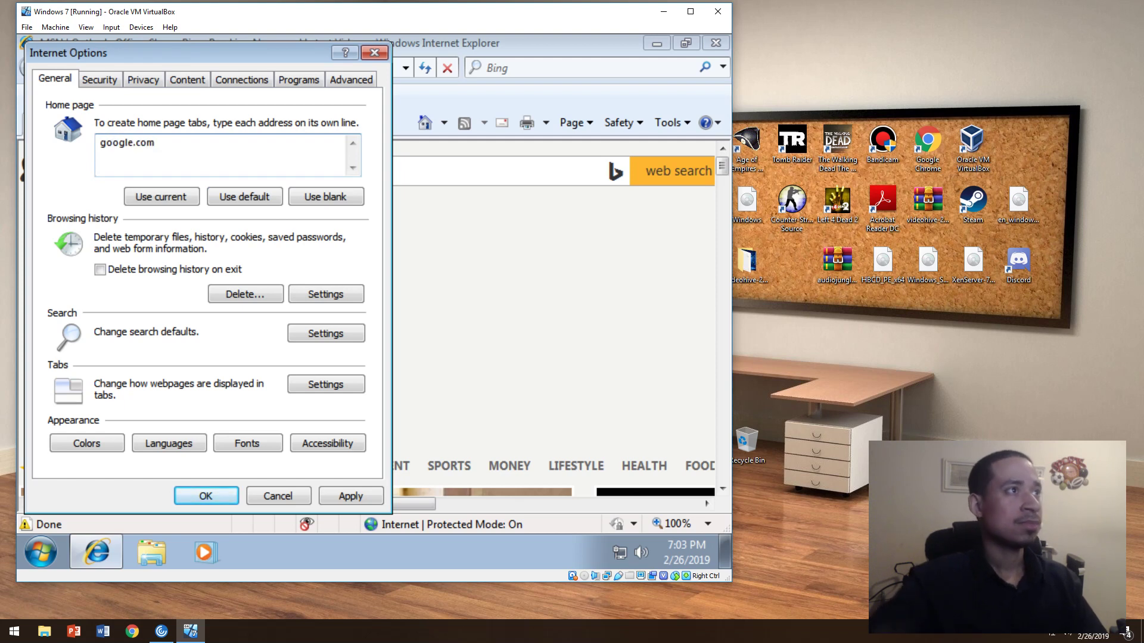
click(156, 195)
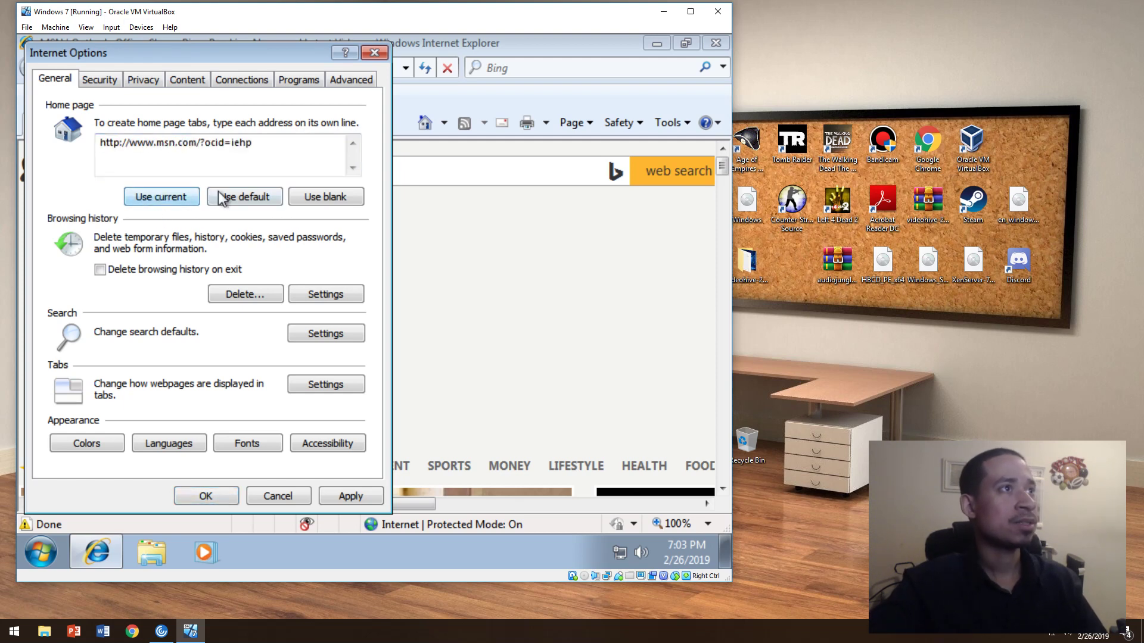
click(266, 496)
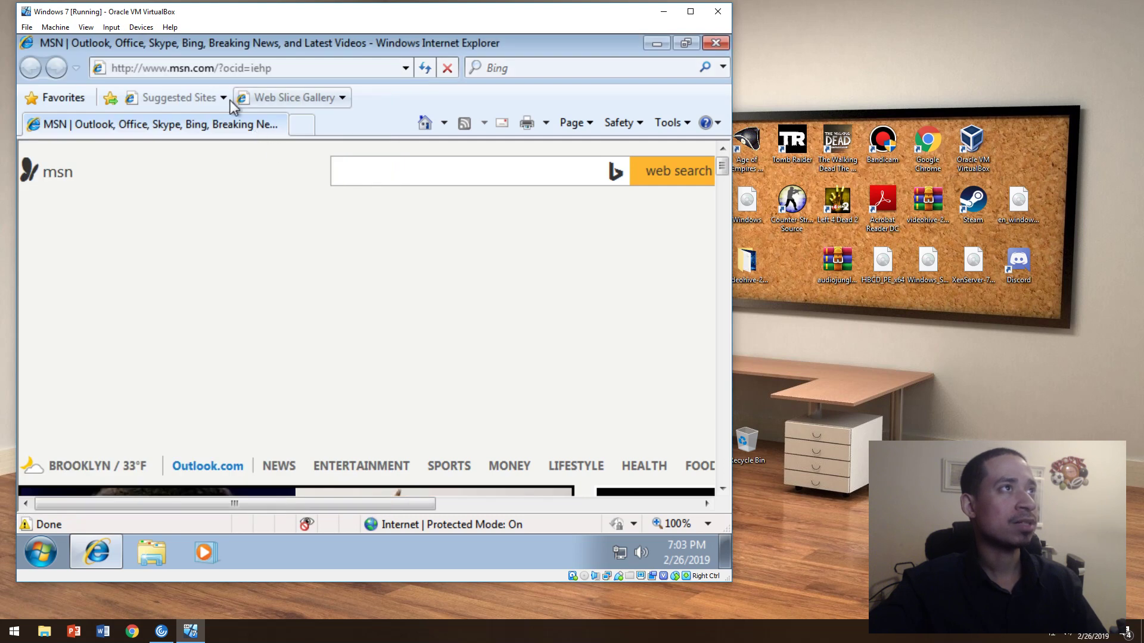
Browse to google.com and set this current page as Internet Explorer's home page.
click(225, 69)
text(google.com)
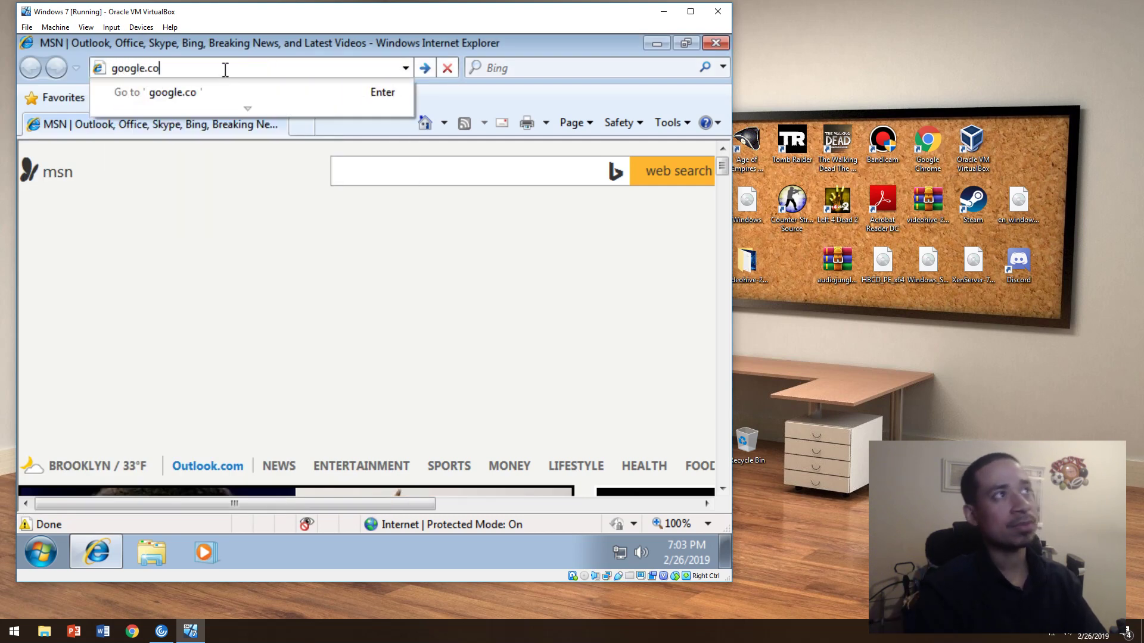
key(Return)
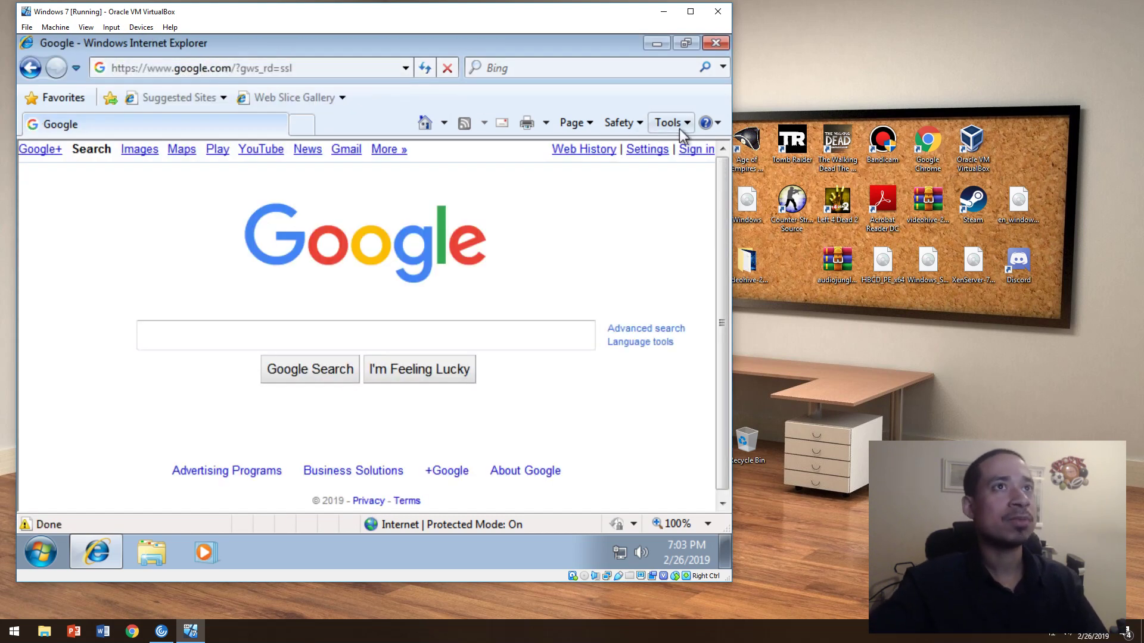
click(671, 123)
click(500, 437)
click(161, 197)
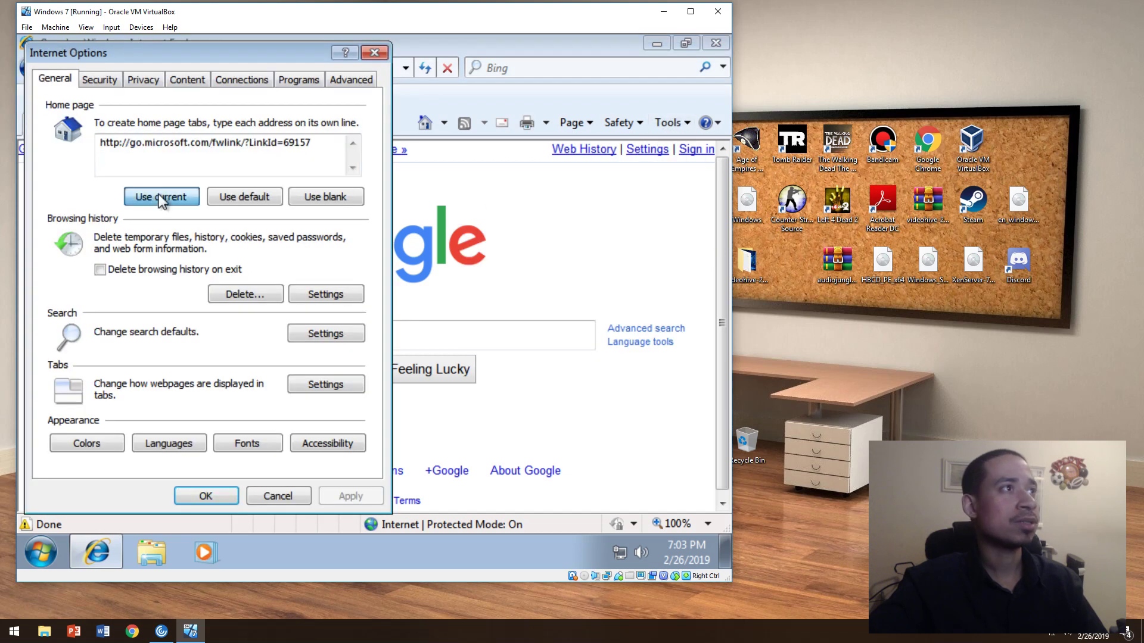
click(205, 496)
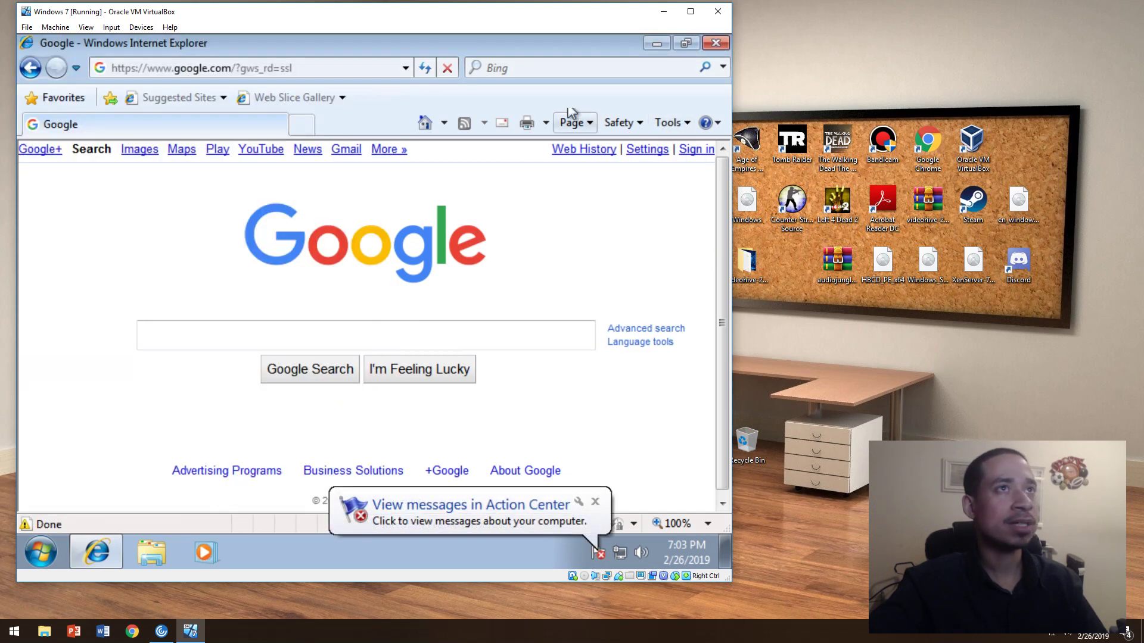
Restart Internet Explorer to check which home page loads, then close it.
click(715, 42)
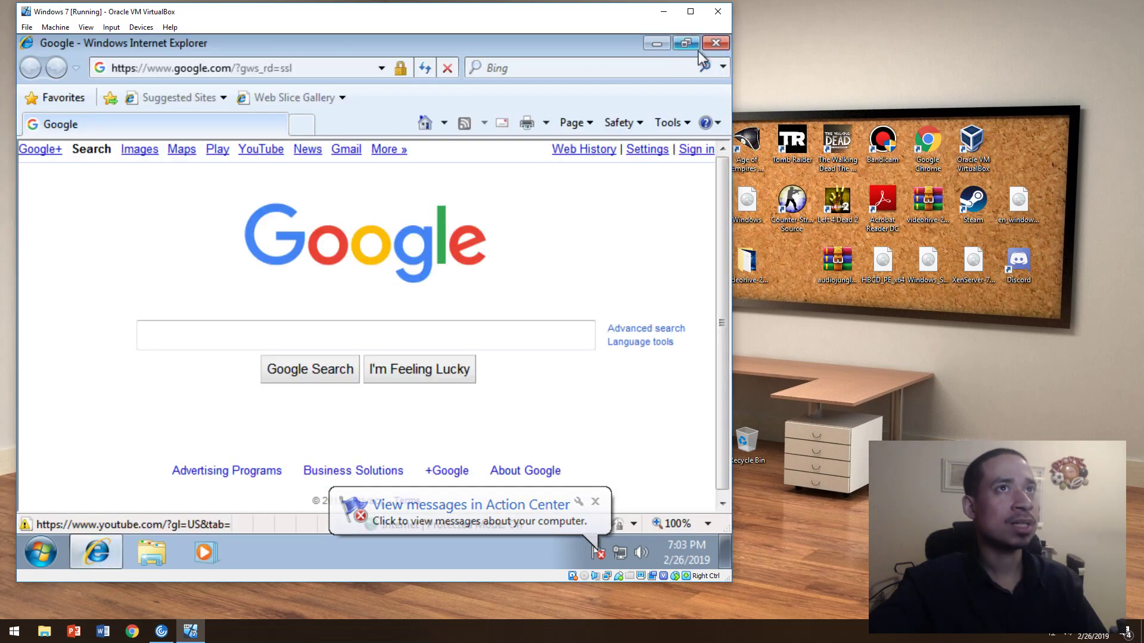
click(715, 43)
click(40, 552)
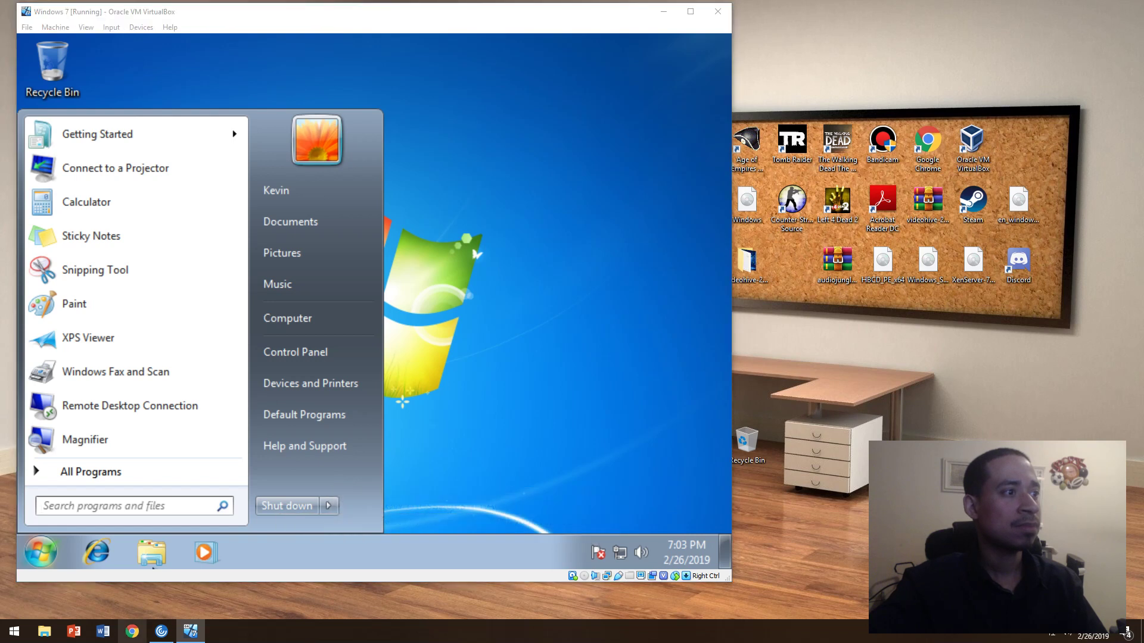
Switch to Google Chrome, open its settings page and maximize the browser window.
click(133, 632)
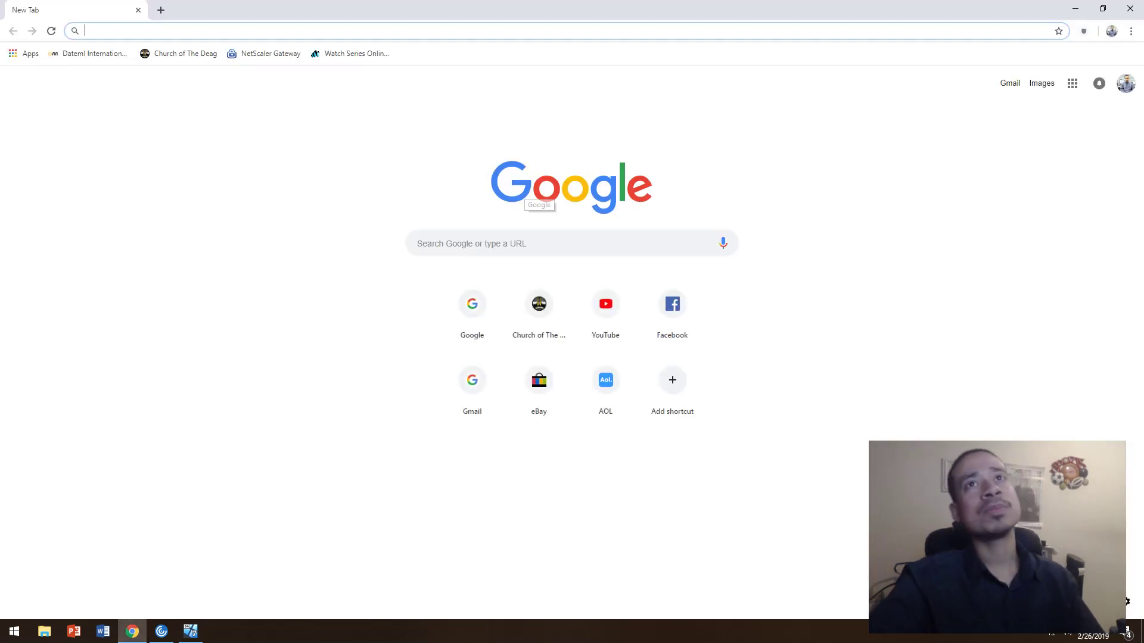
drag(408, 8, 371, 57)
click(630, 88)
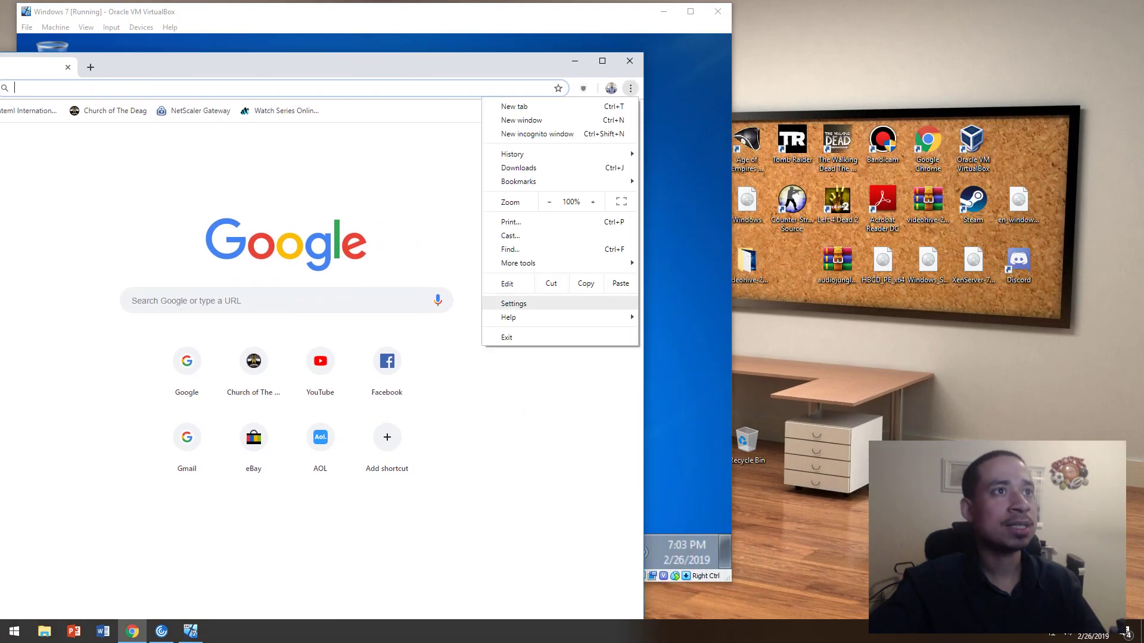
click(513, 303)
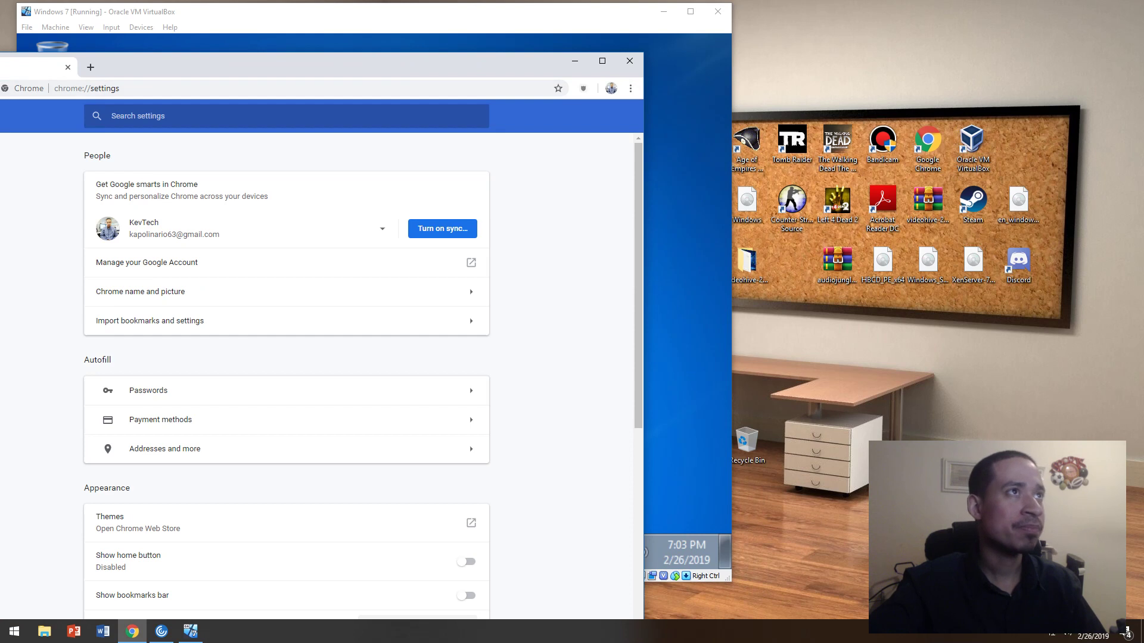
click(602, 60)
scroll(572, 345, down, 7)
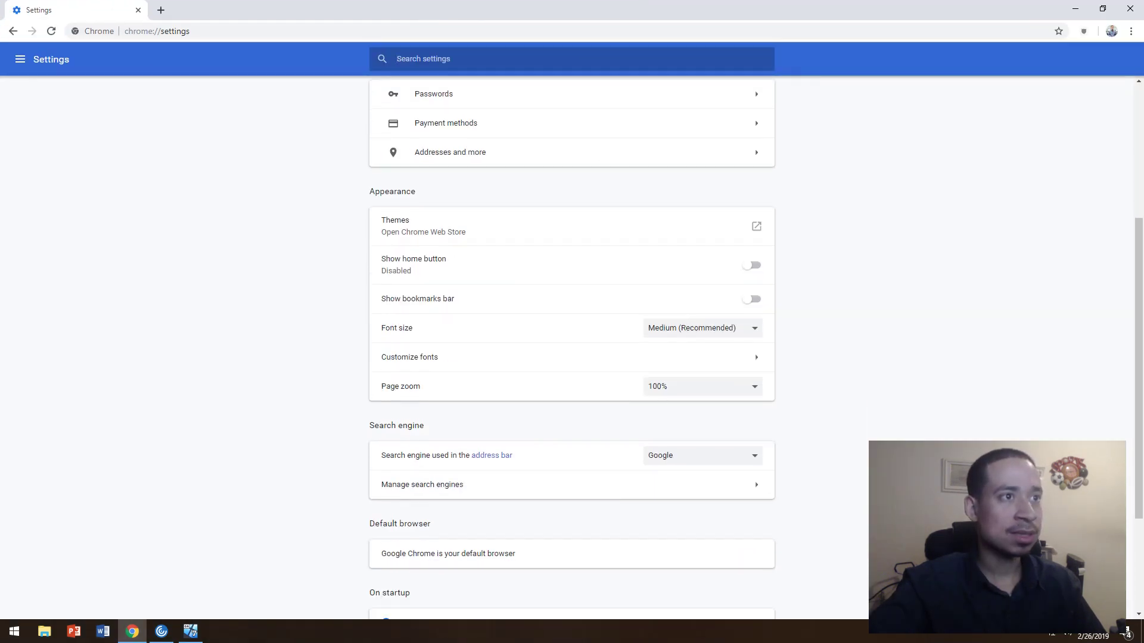
scroll(572, 346, up, 7)
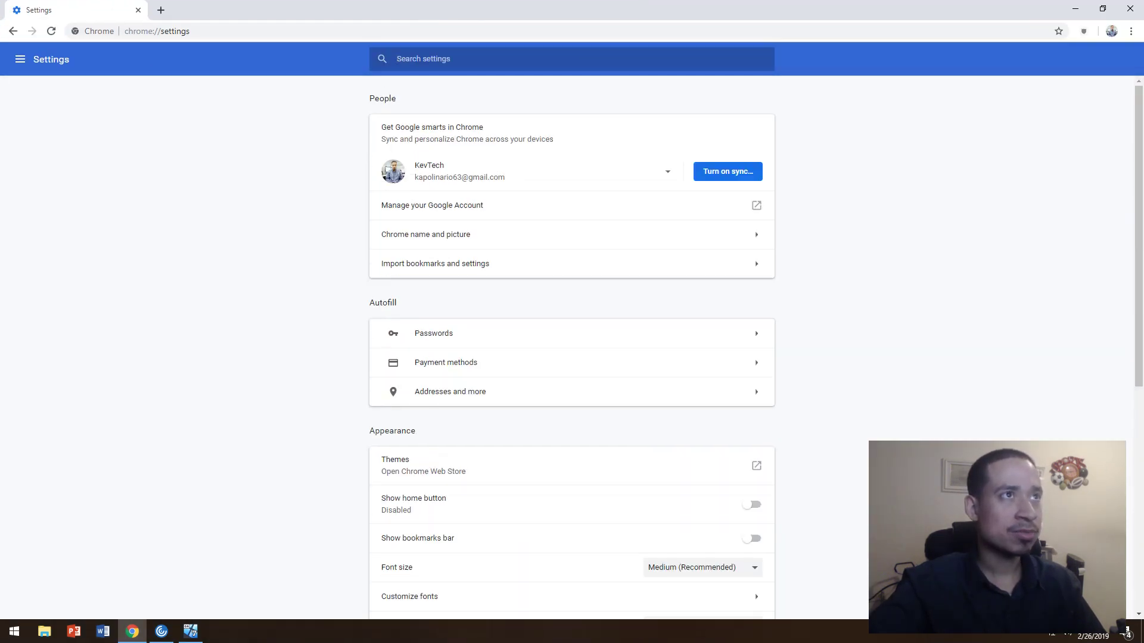
Search Chrome's settings for "history" and open the option for clearing browsing data.
text(hi)
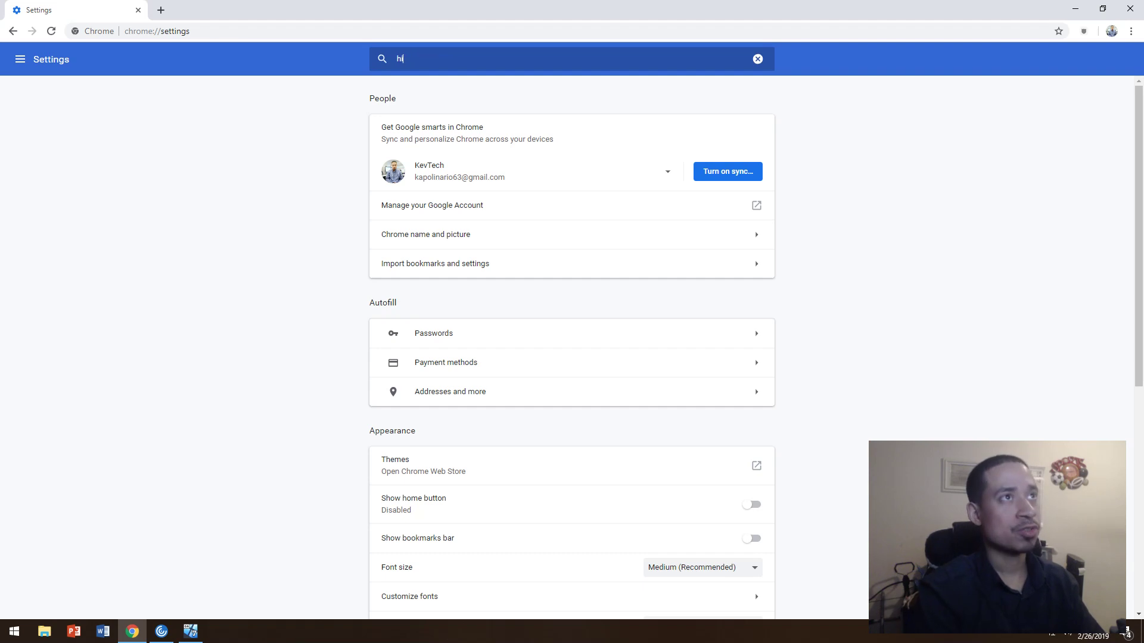
text(stor)
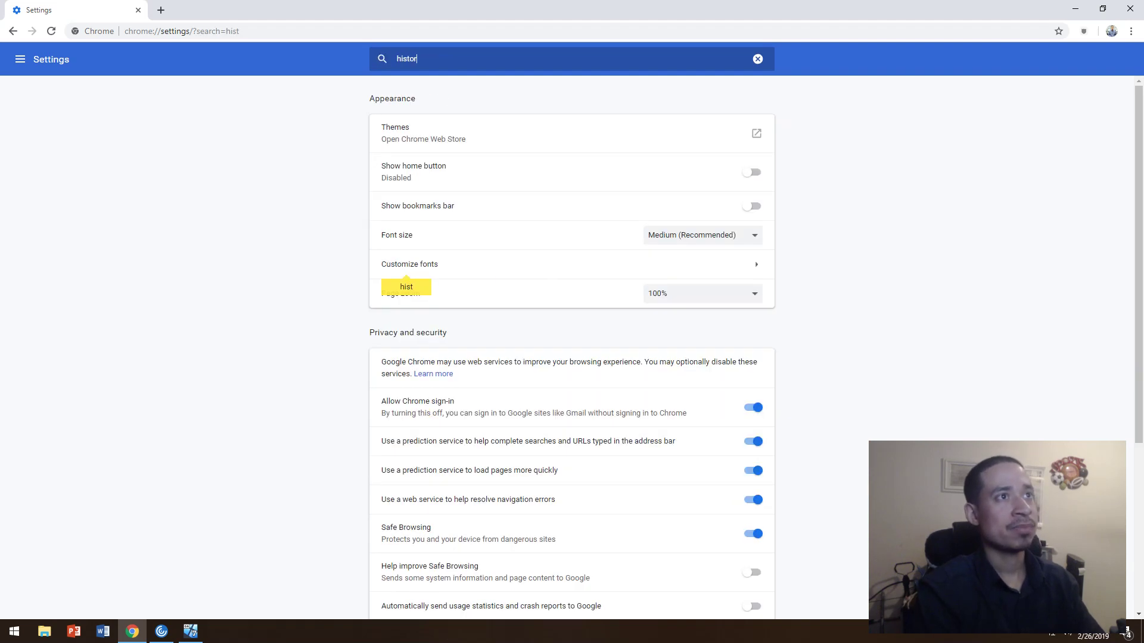
text(y)
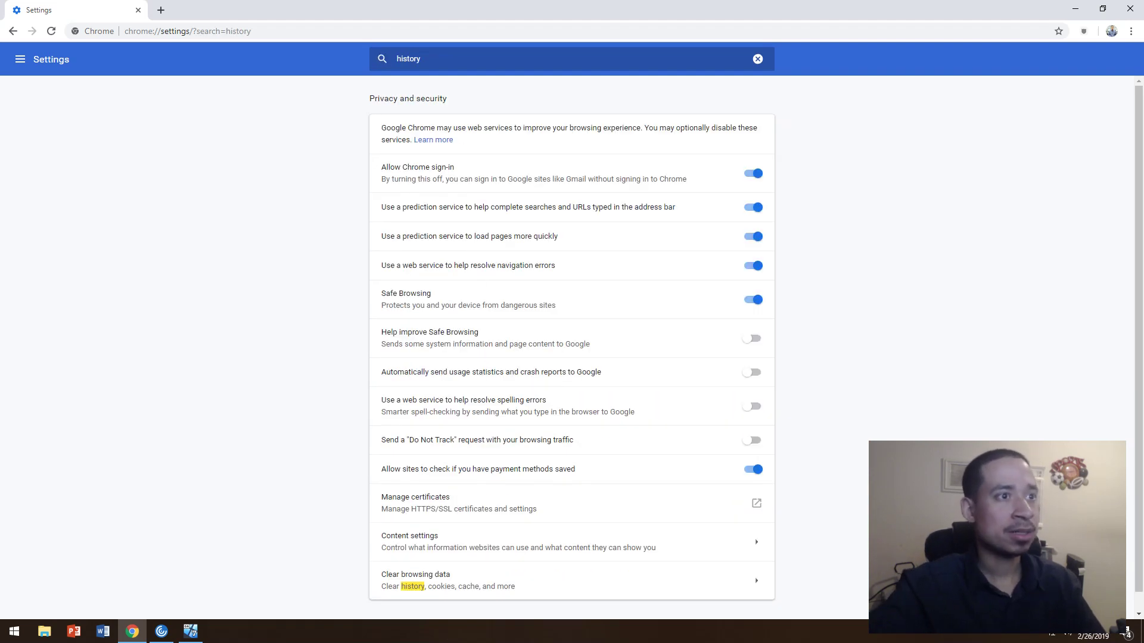
click(476, 581)
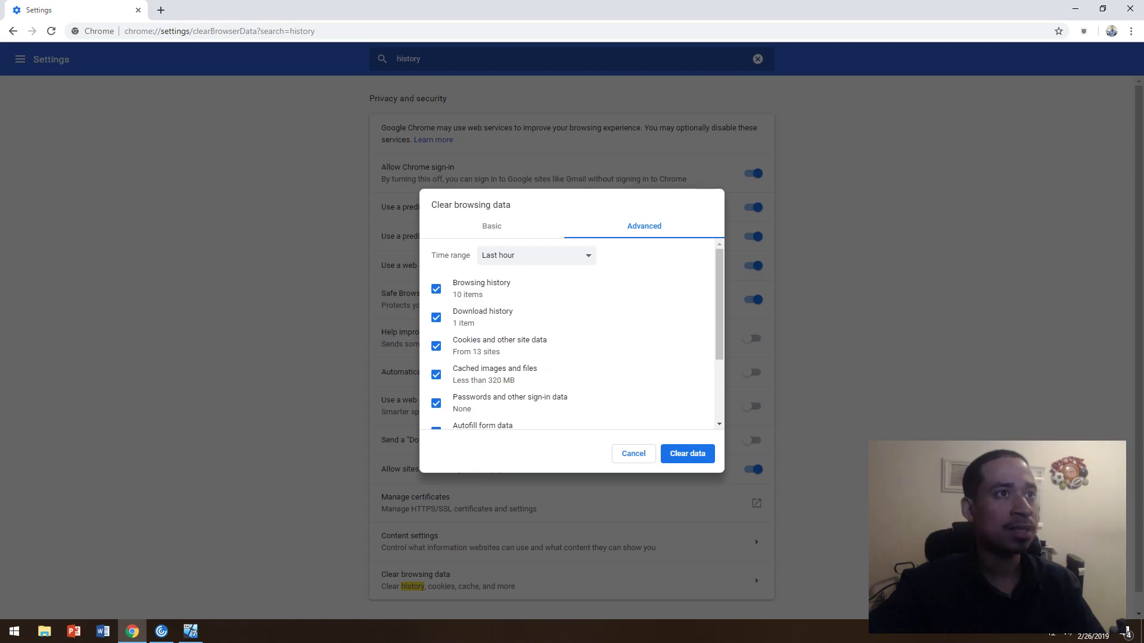
Set the time range for clearing browsing data to All time, and dismiss the dialog without clearing.
scroll(572, 334, down, 3)
scroll(572, 334, up, 3)
click(536, 255)
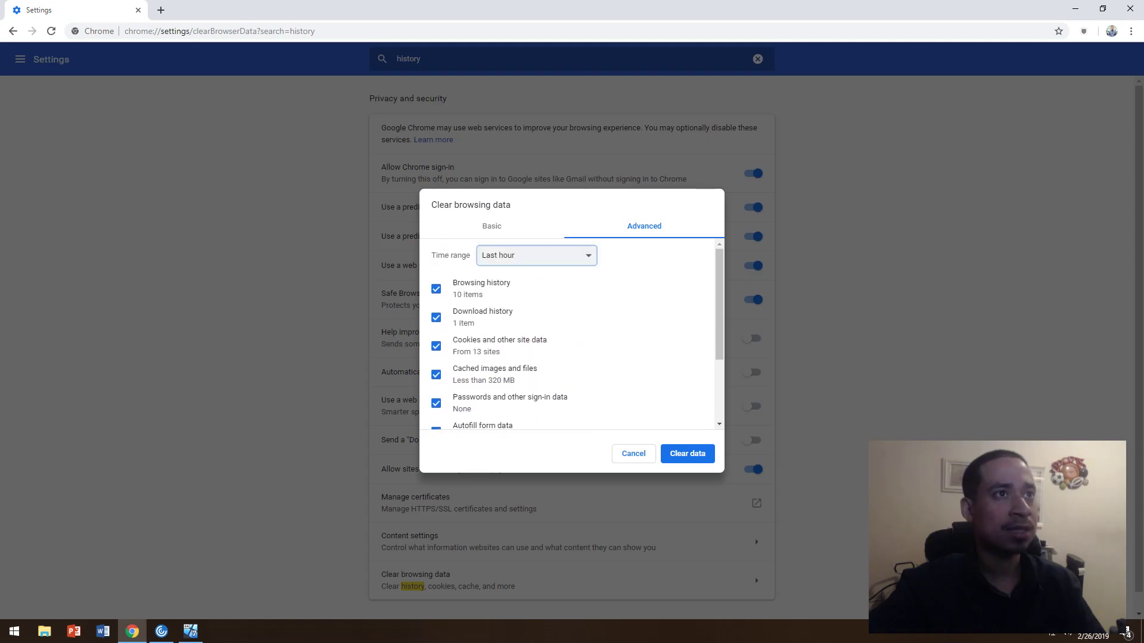
key(Down)
key(Down)
key(Down)
key(Down)
key(Return)
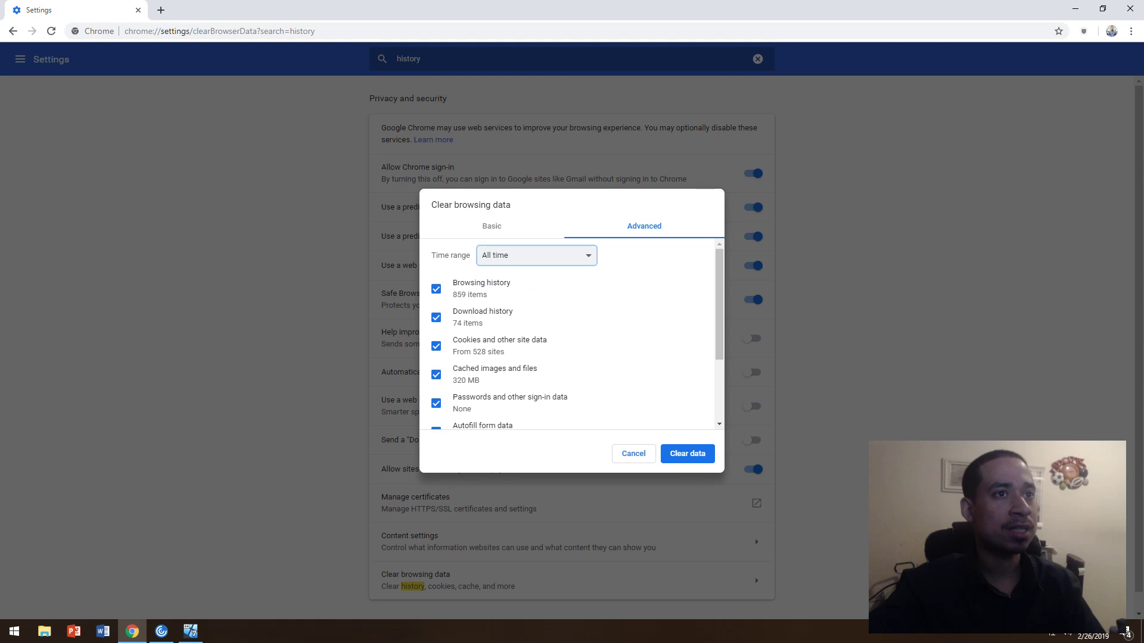
key(Escape)
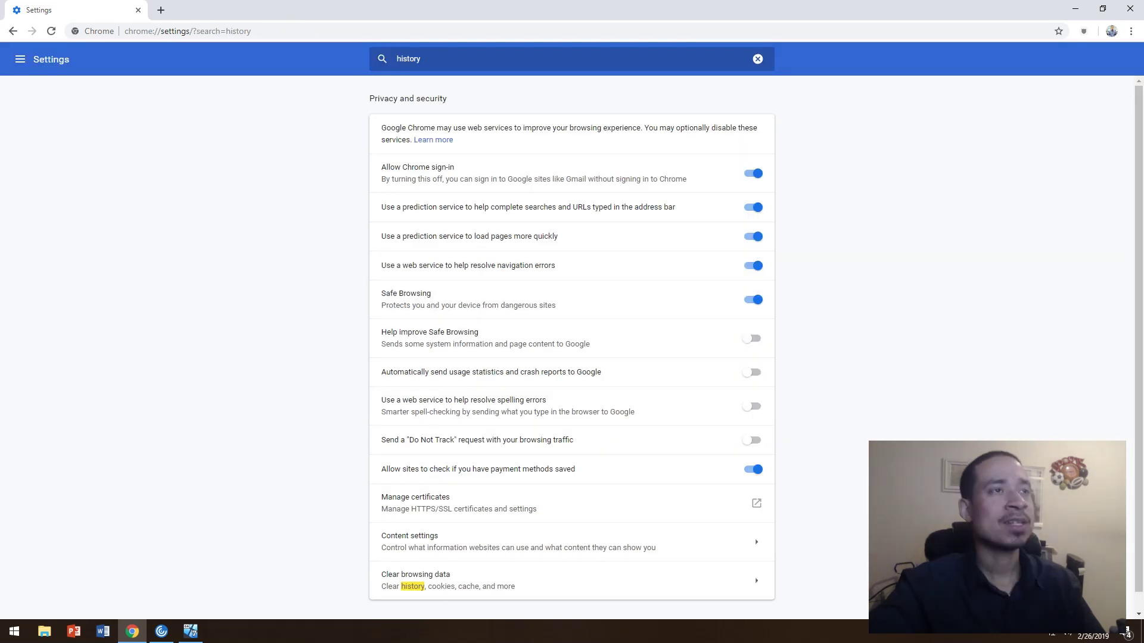
Open a new tab, return to the settings and set On startup to open a specific page or set of pages.
key(ctrl+t)
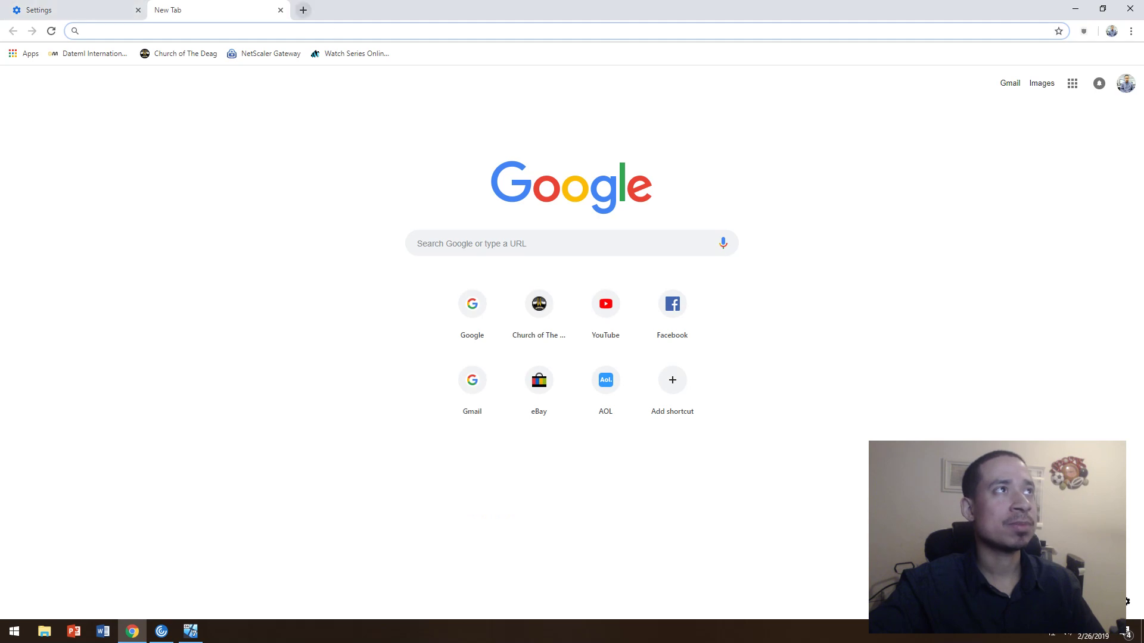
key(alt+f)
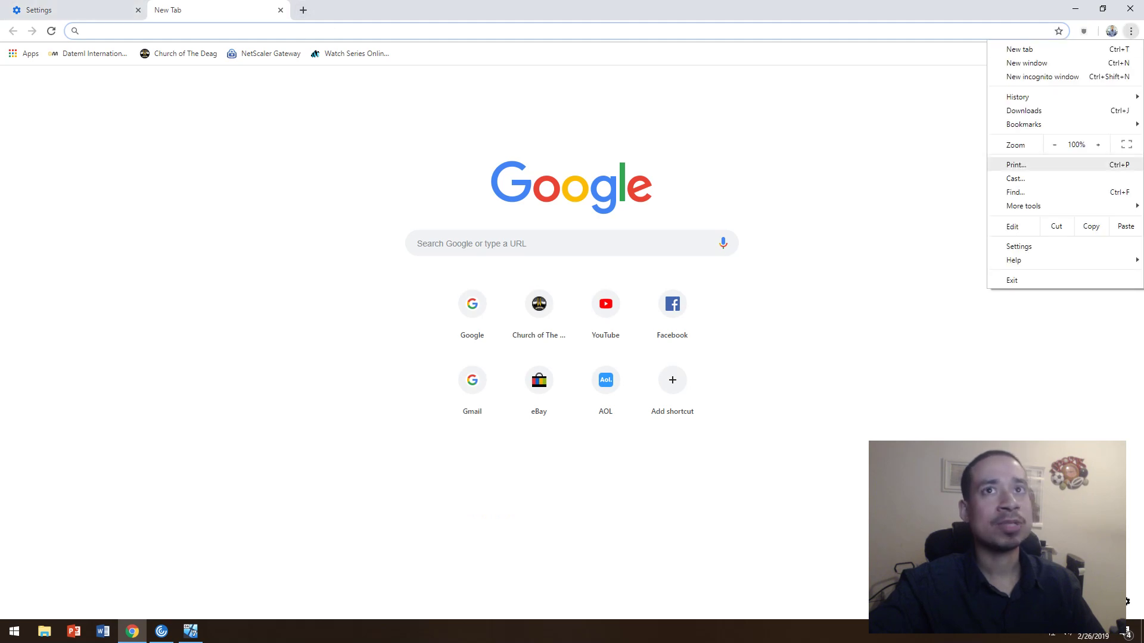
click(1019, 246)
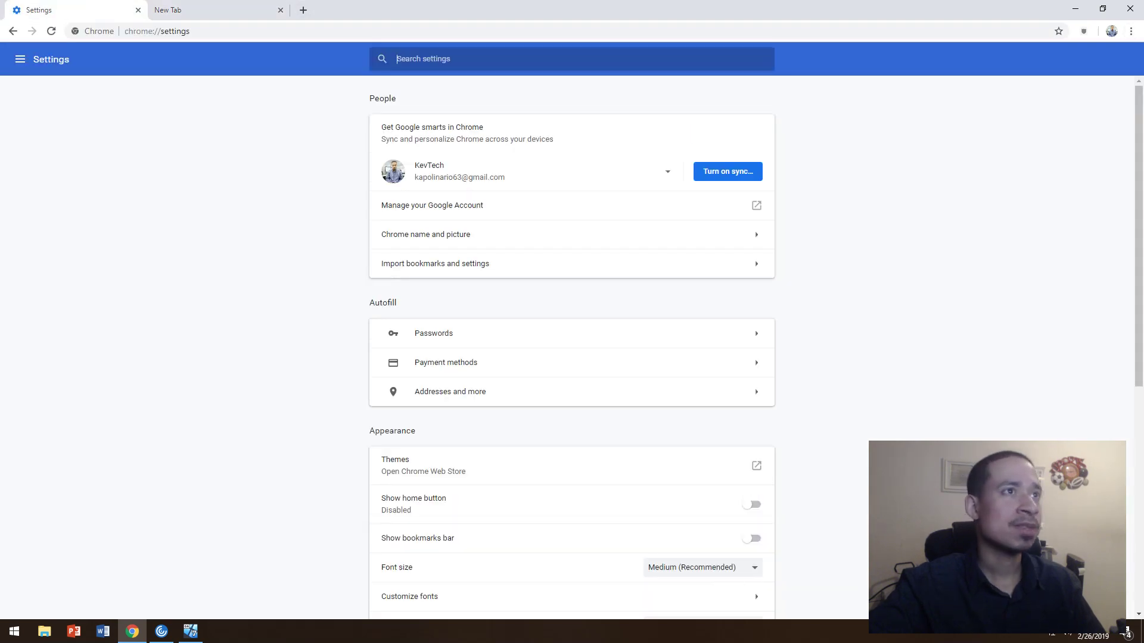
scroll(572, 347, down, 2)
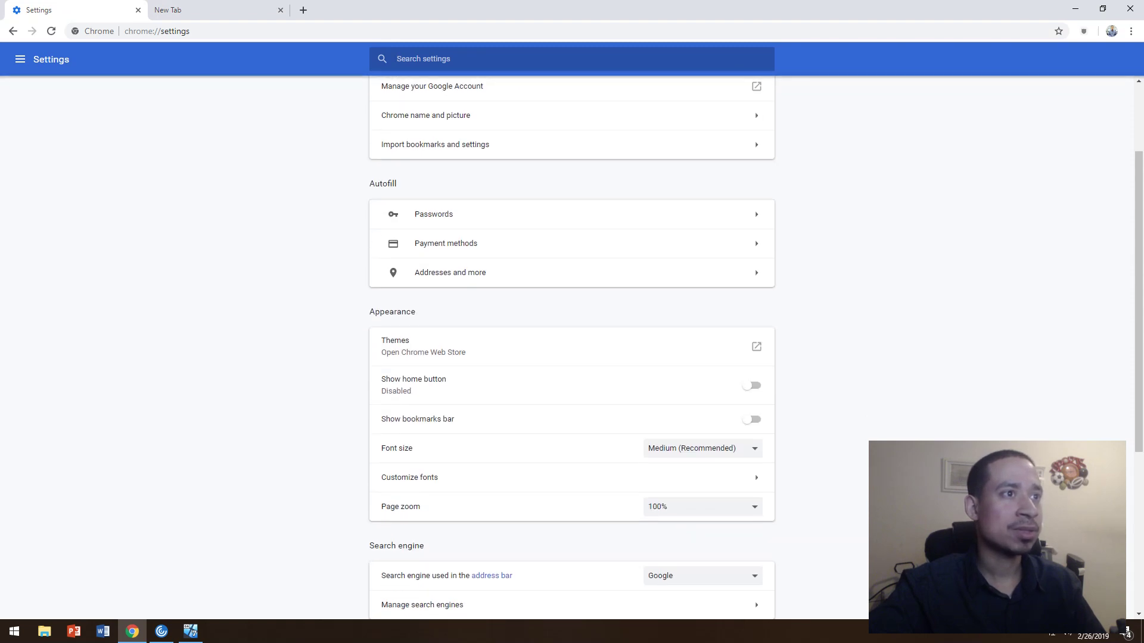
scroll(572, 345, up, 2)
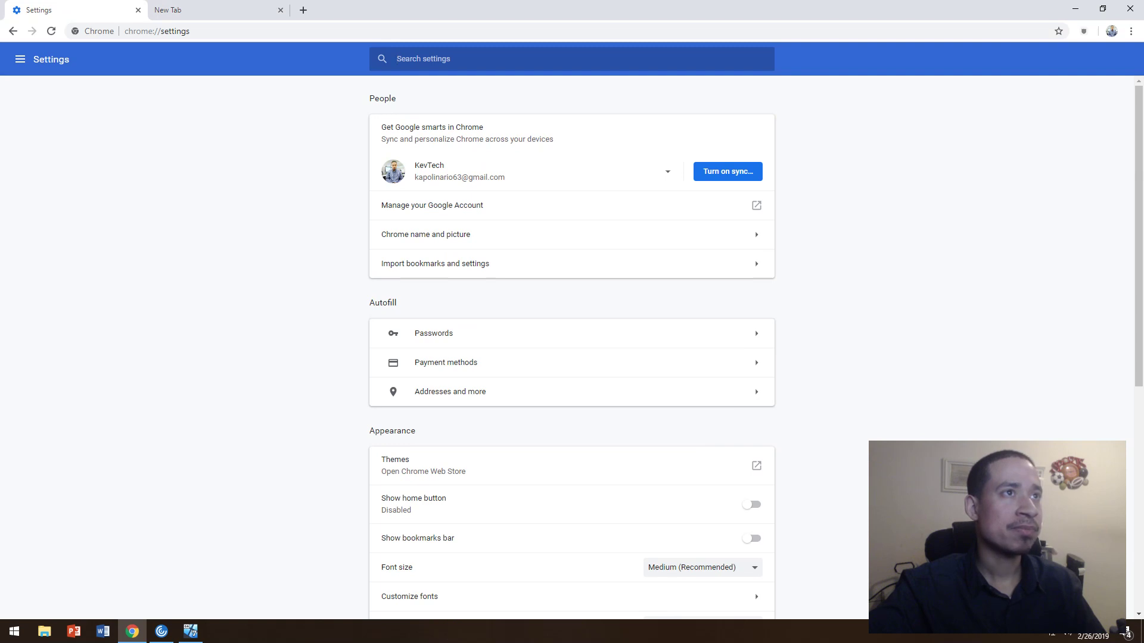
scroll(572, 346, down, 7)
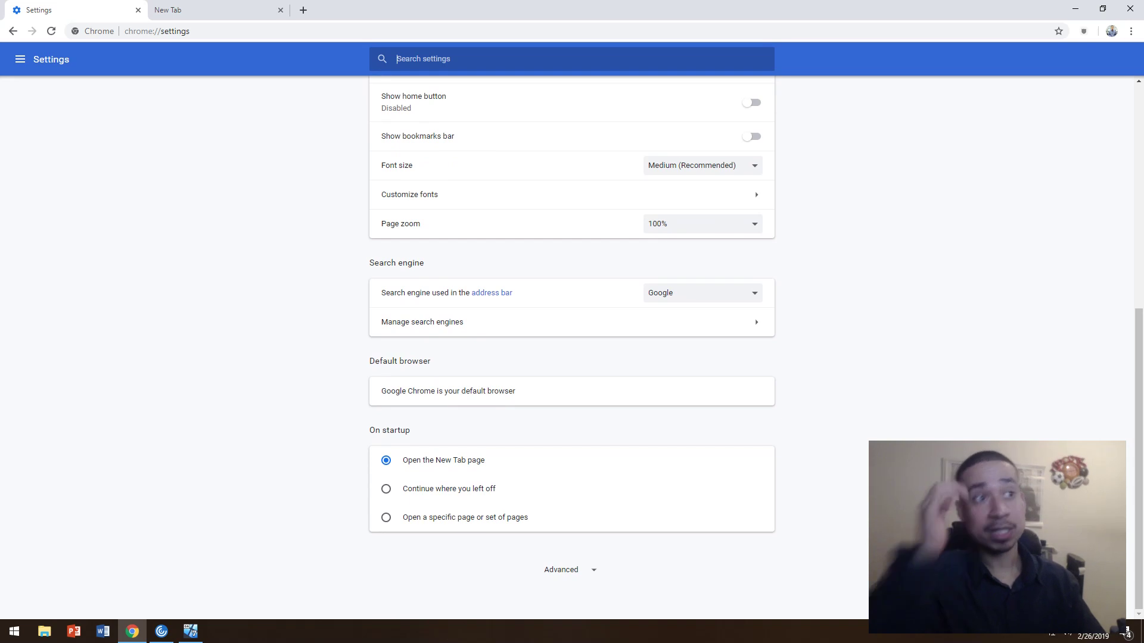
click(386, 516)
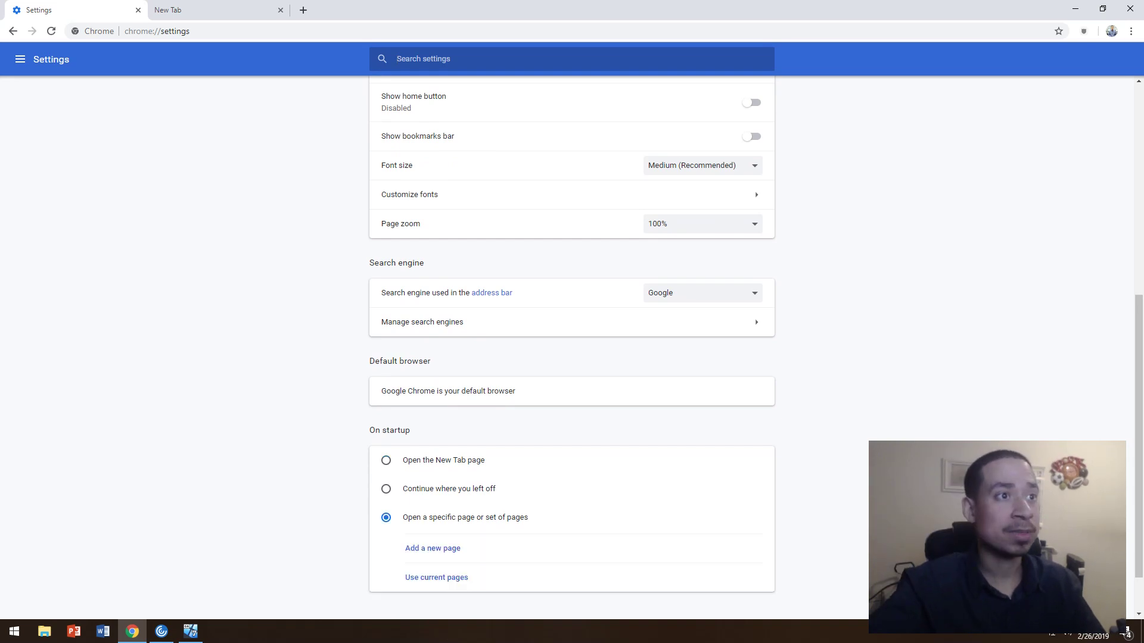
scroll(386, 517, down, 1)
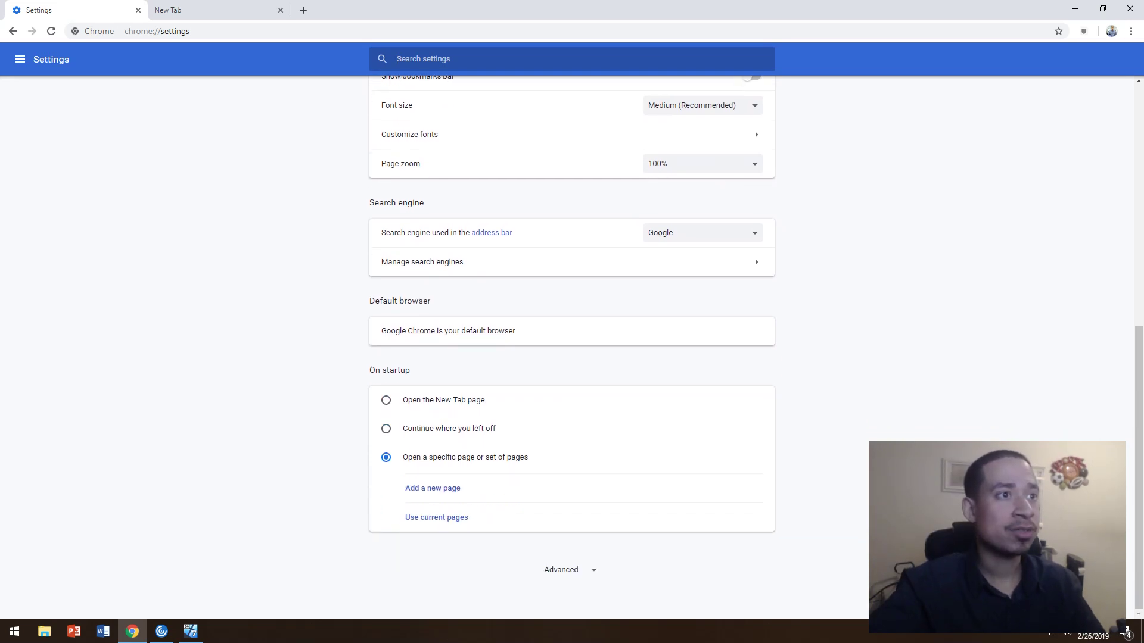
Load google.com in the empty tab and use the current pages as Chrome's startup pages.
click(197, 9)
text(google.com)
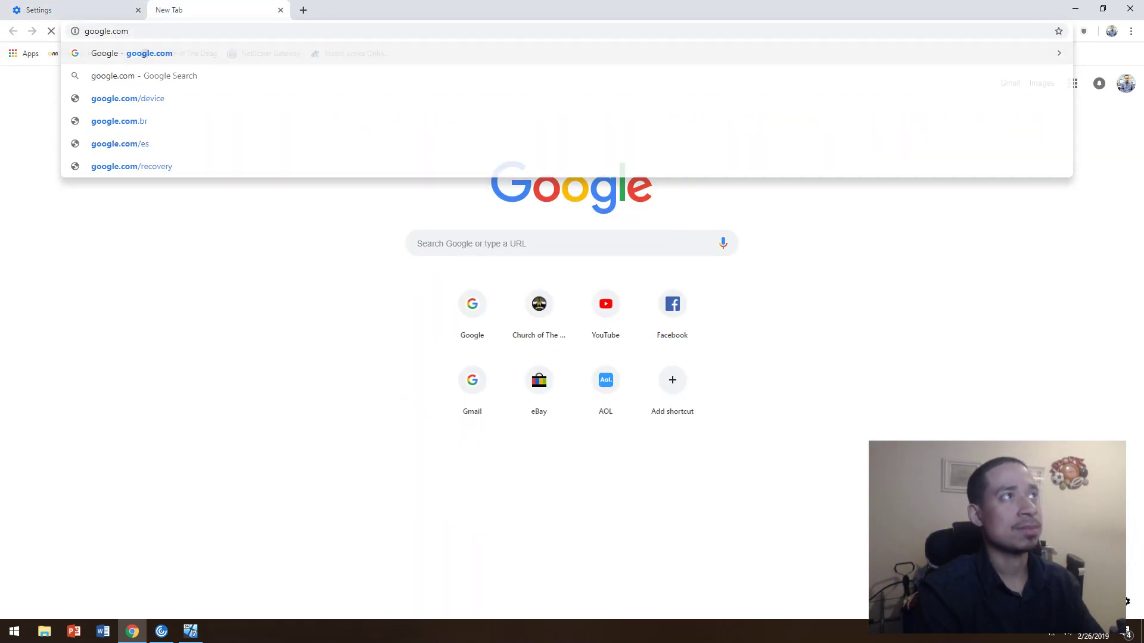
key(Return)
click(77, 9)
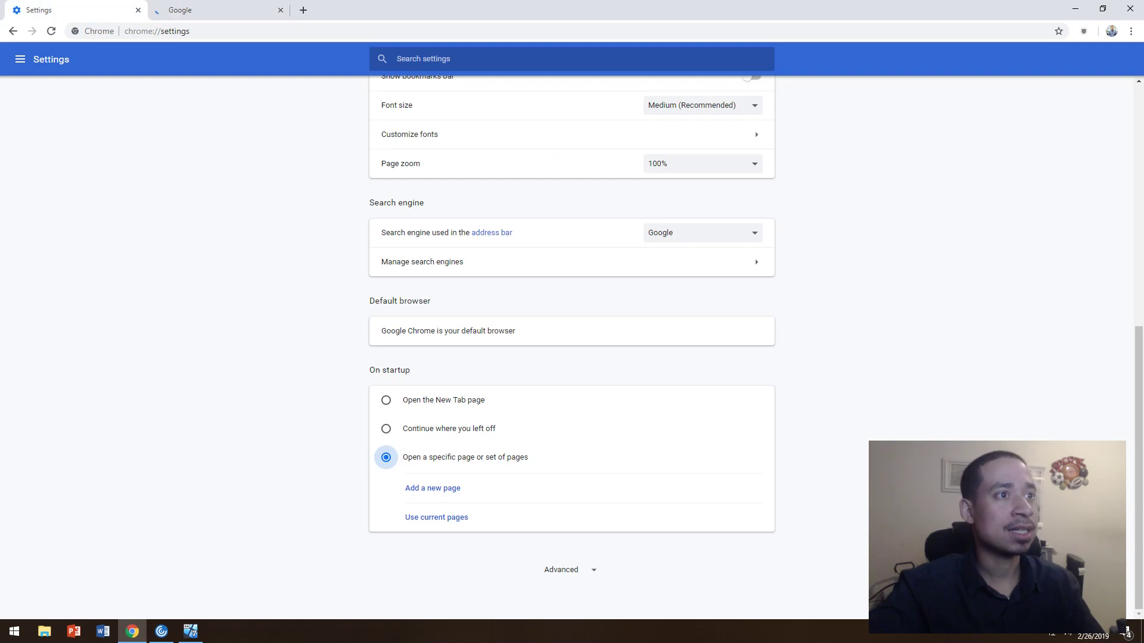
click(437, 517)
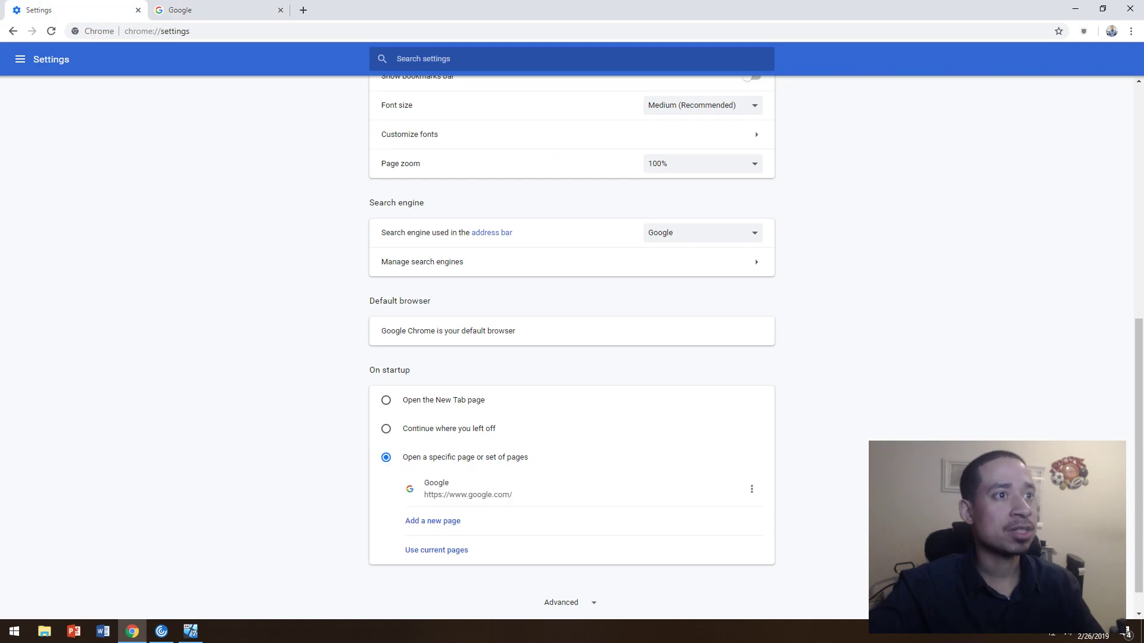
click(752, 489)
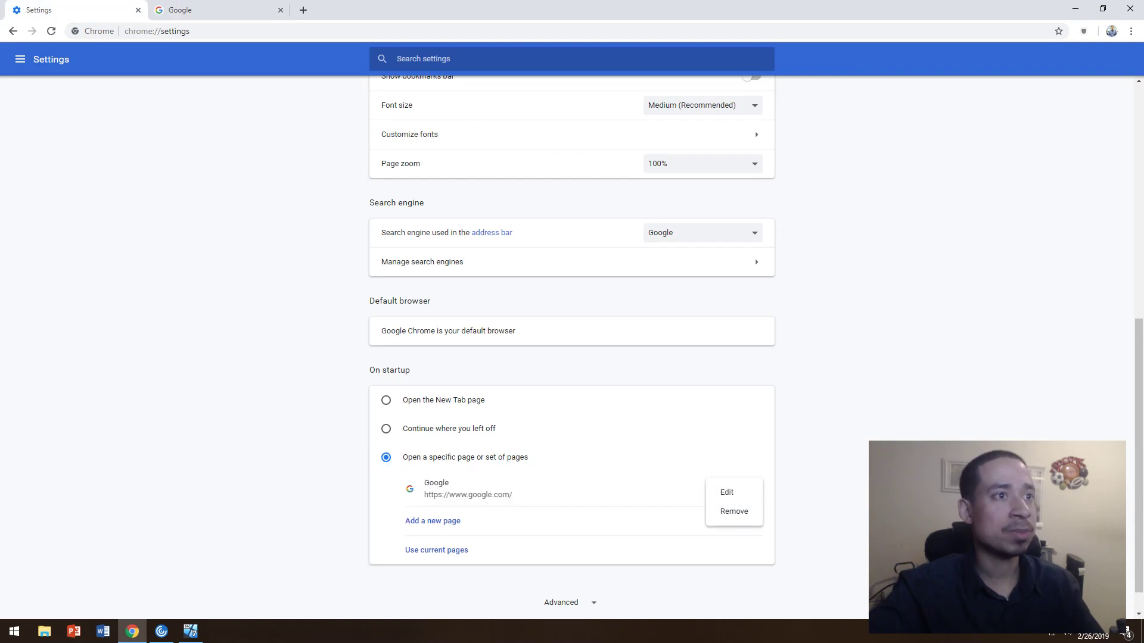
click(817, 463)
scroll(572, 347, up, 8)
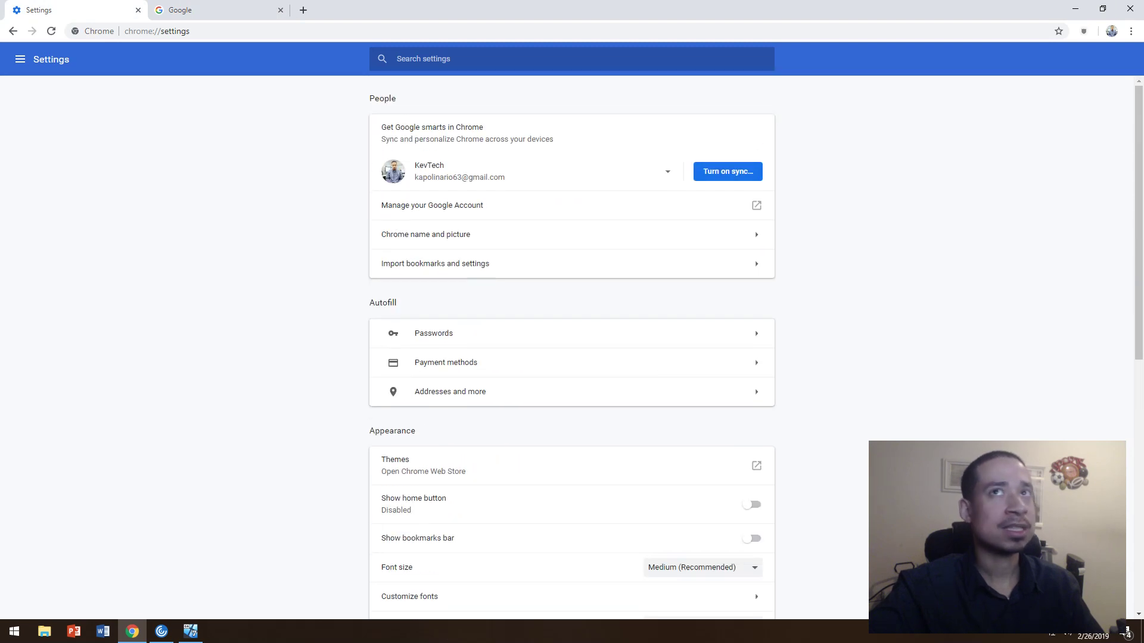
Launch Microsoft Edge and keep it in a restored window over Chrome.
click(15, 631)
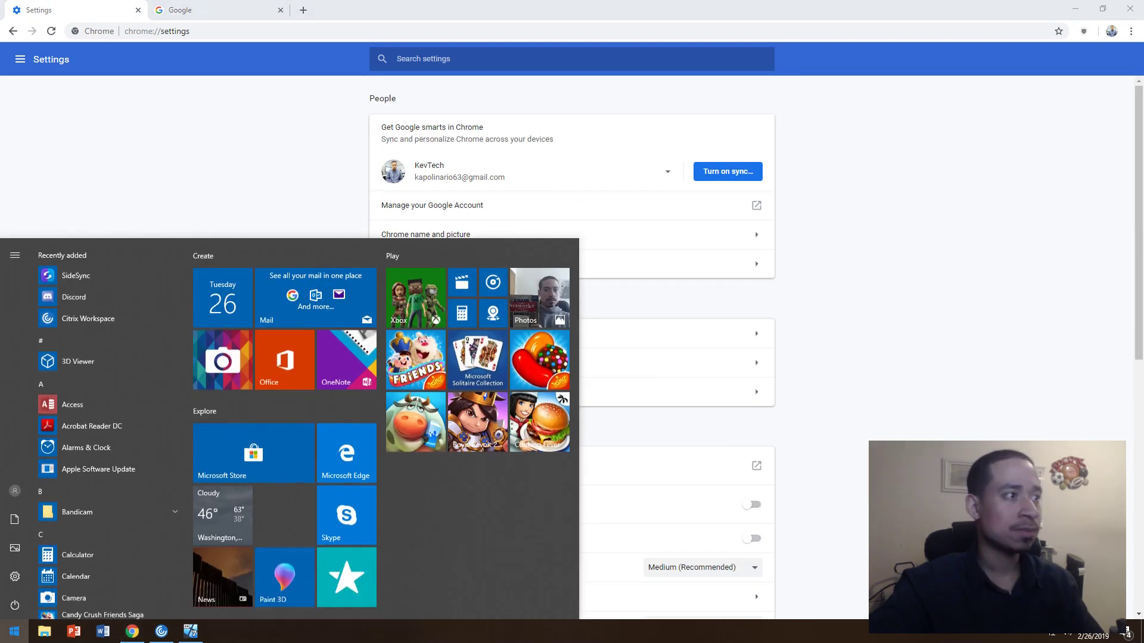
text(edg)
key(Return)
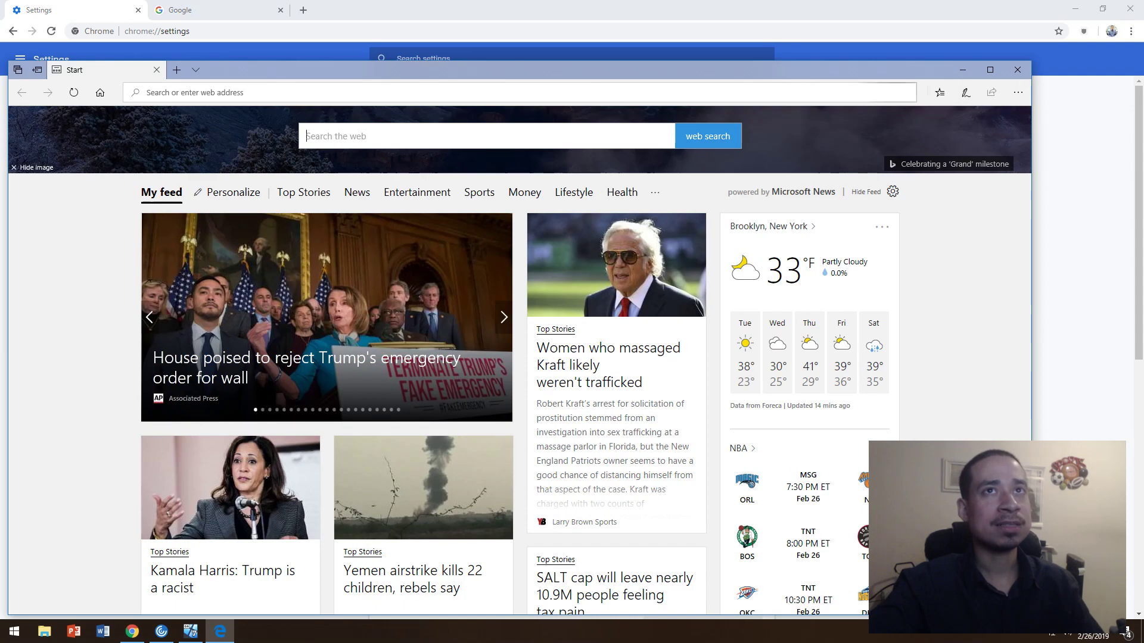
click(990, 70)
key(super+Down)
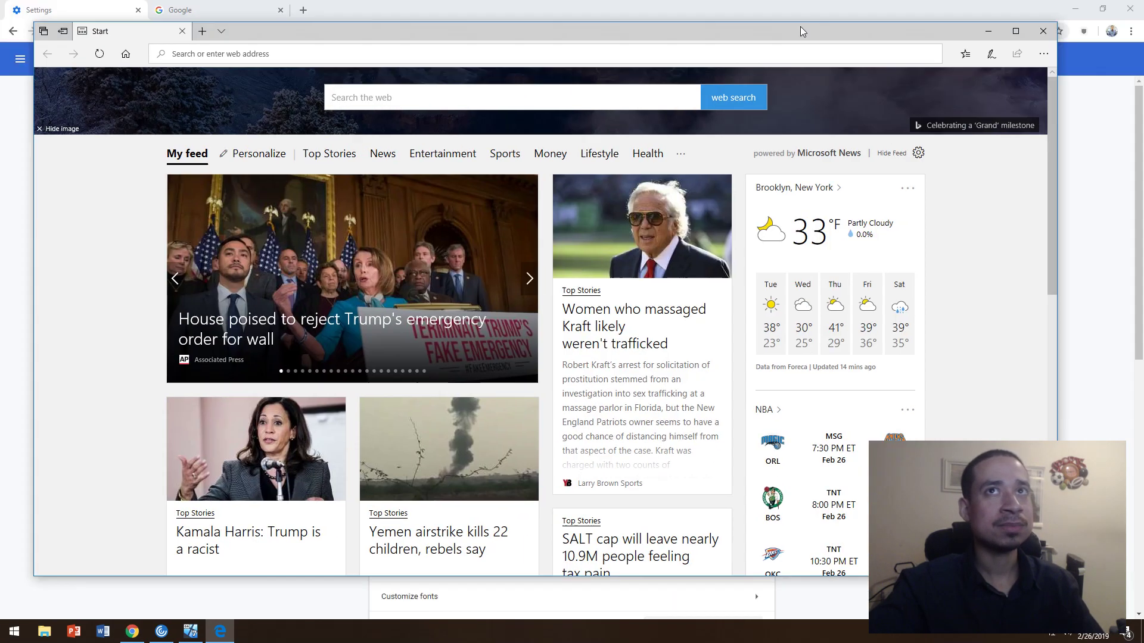
Clear Edge's browsing data for every listed type, from browsing history to website permissions, and close the settings.
click(864, 71)
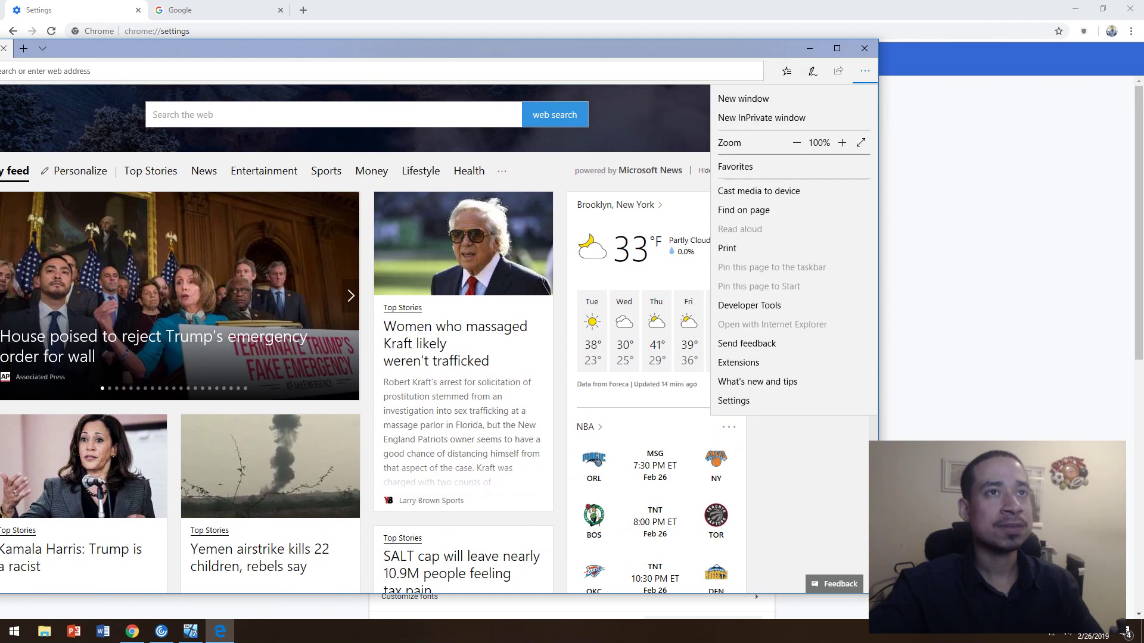
click(864, 71)
click(865, 70)
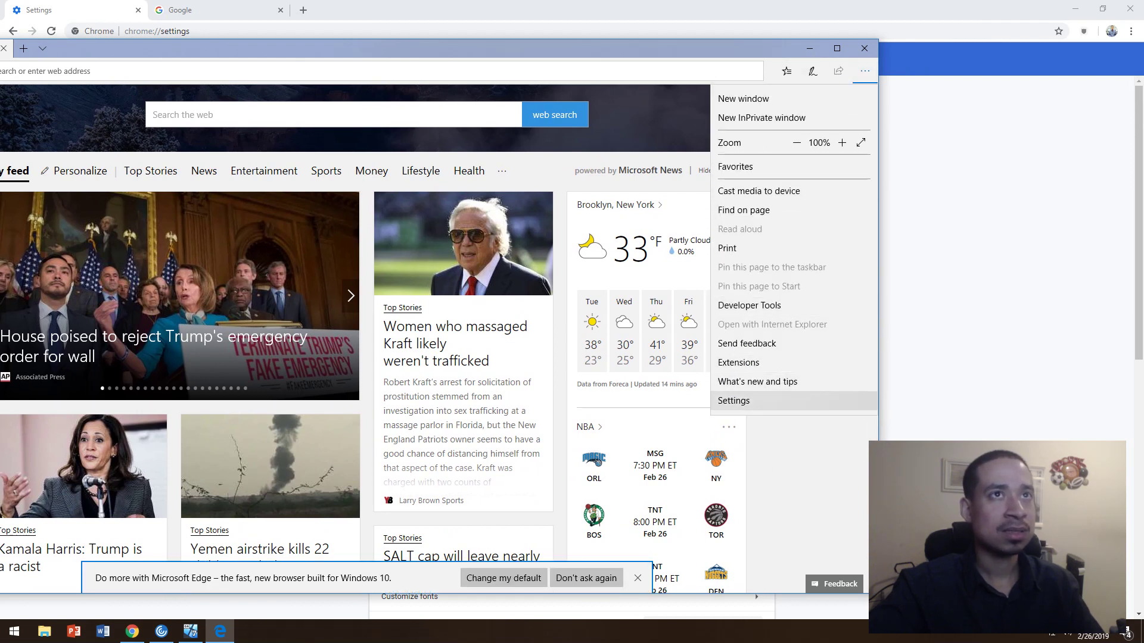
click(734, 400)
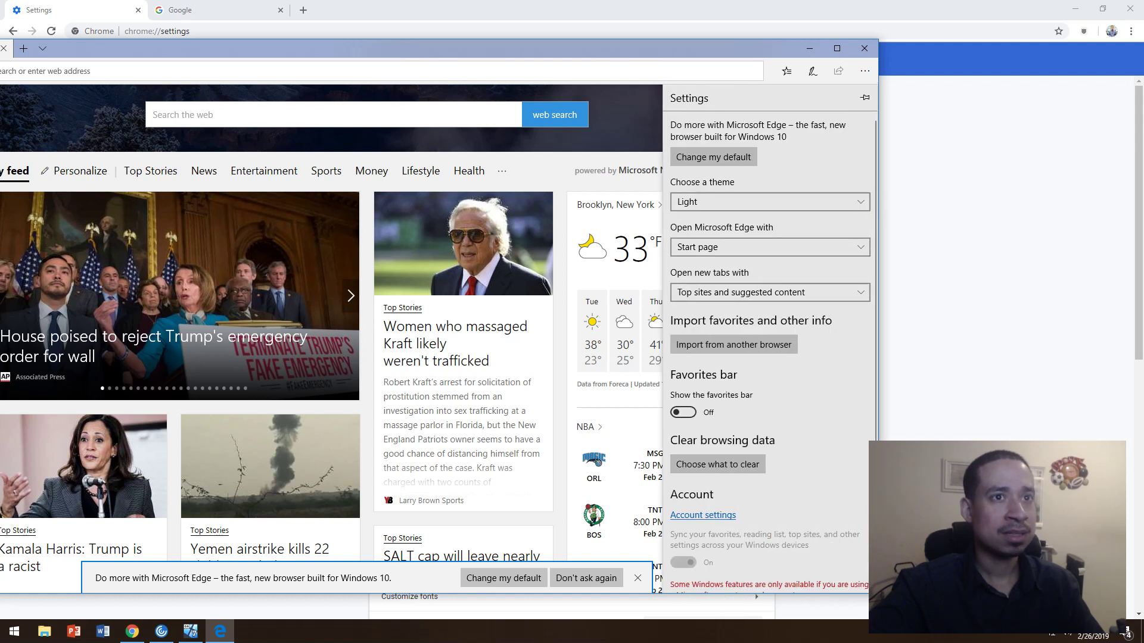
scroll(768, 358, down, 3)
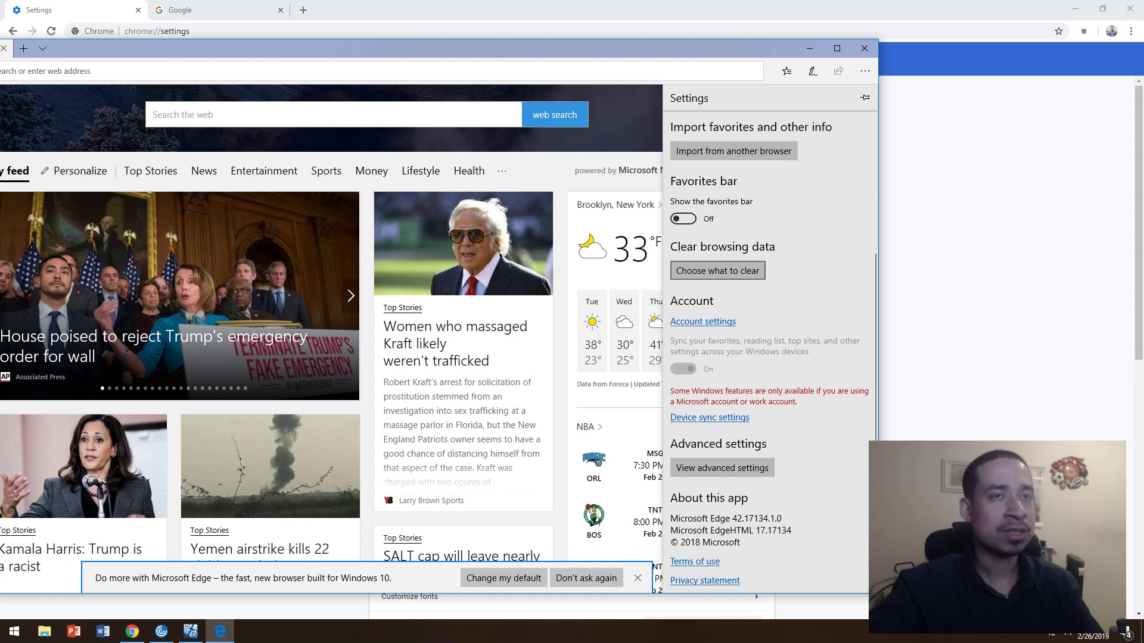
click(717, 270)
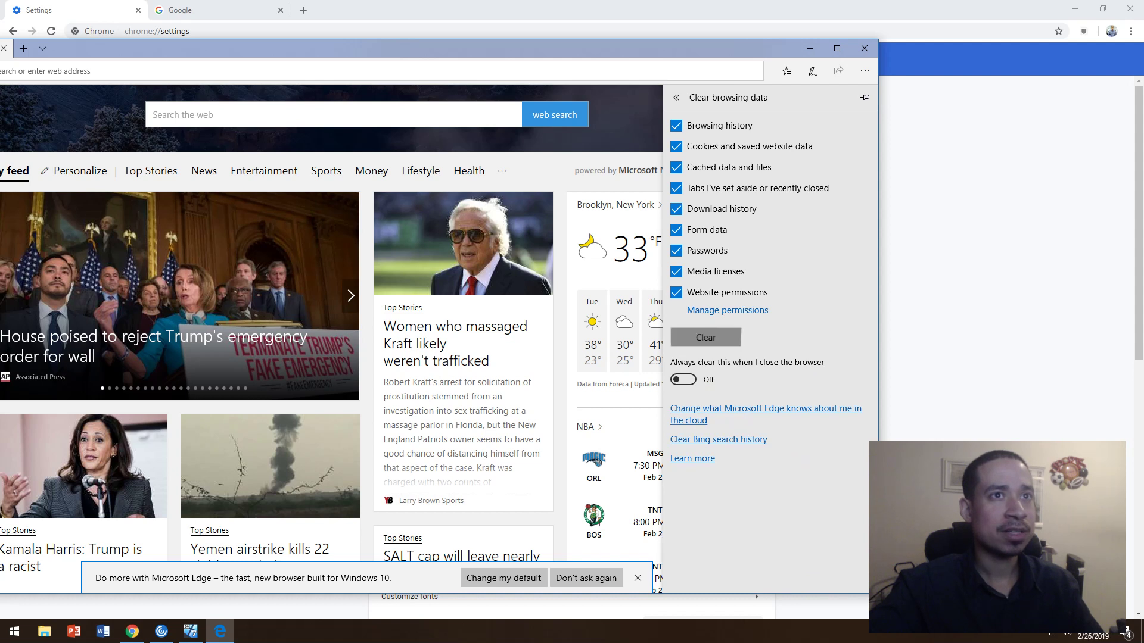
click(705, 337)
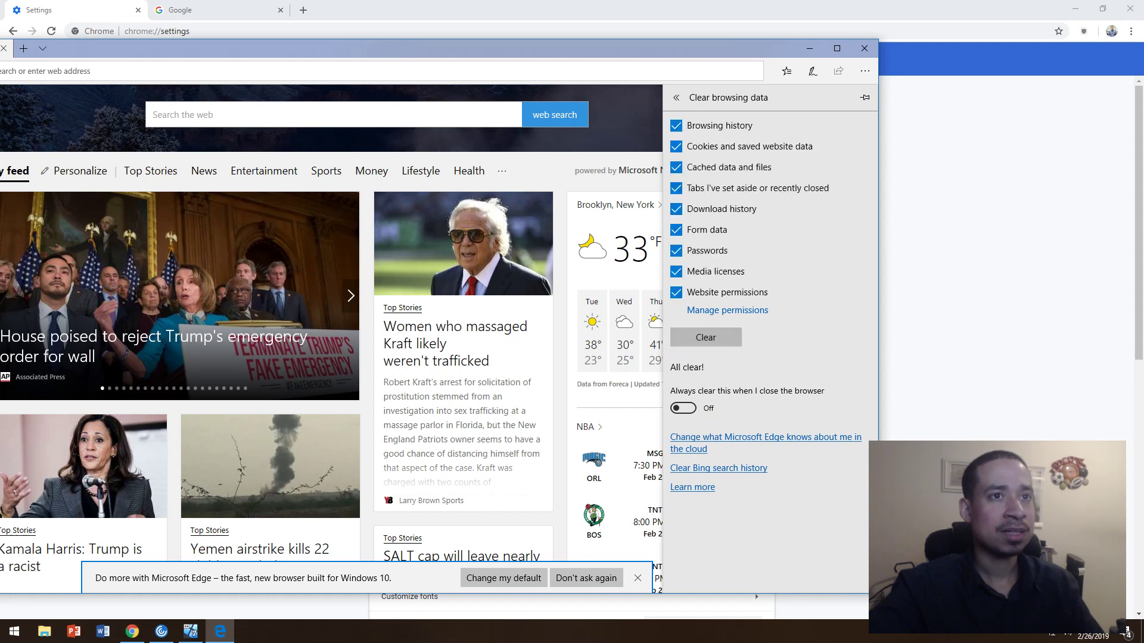
click(864, 71)
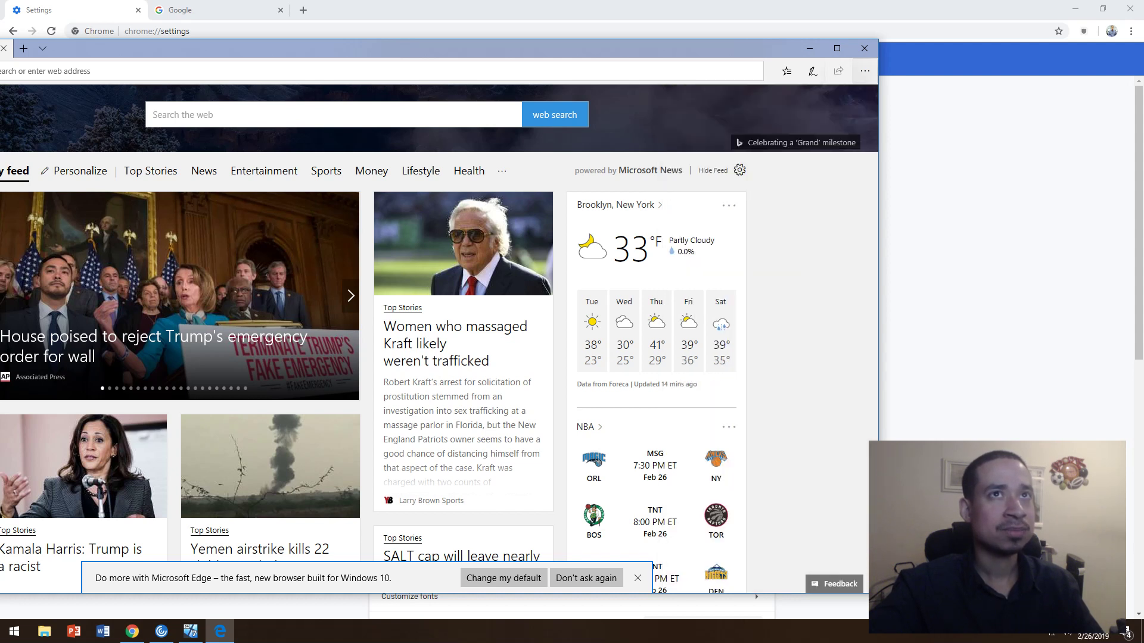
Open Edge's advanced settings and review the home button, downloads, autofill, privacy and cookie options.
click(864, 72)
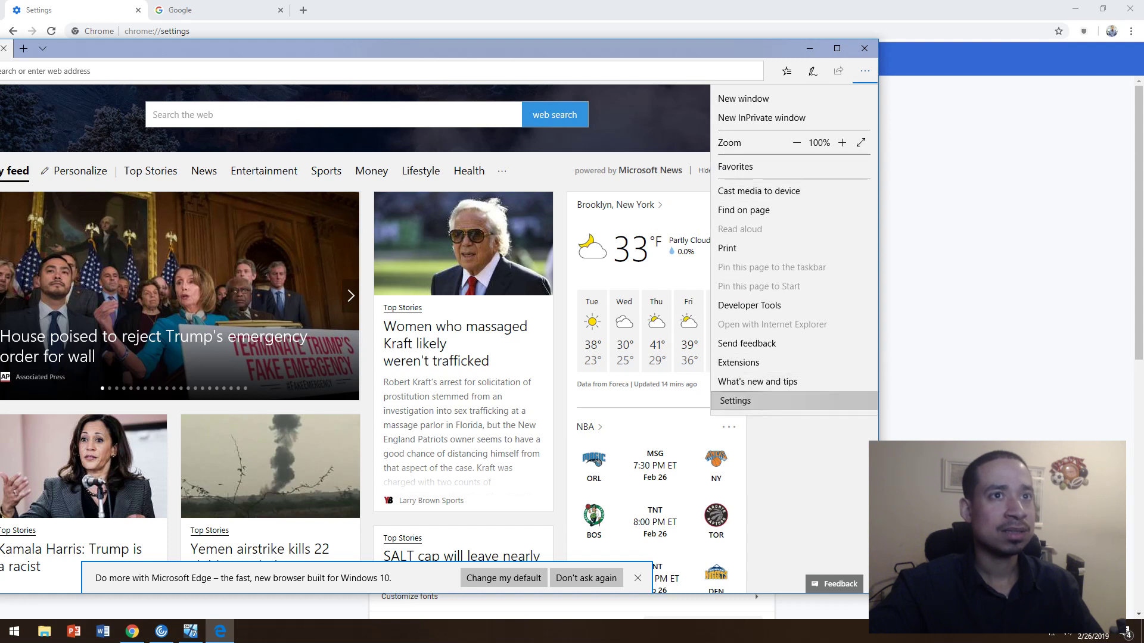
click(735, 400)
scroll(735, 401, down, 5)
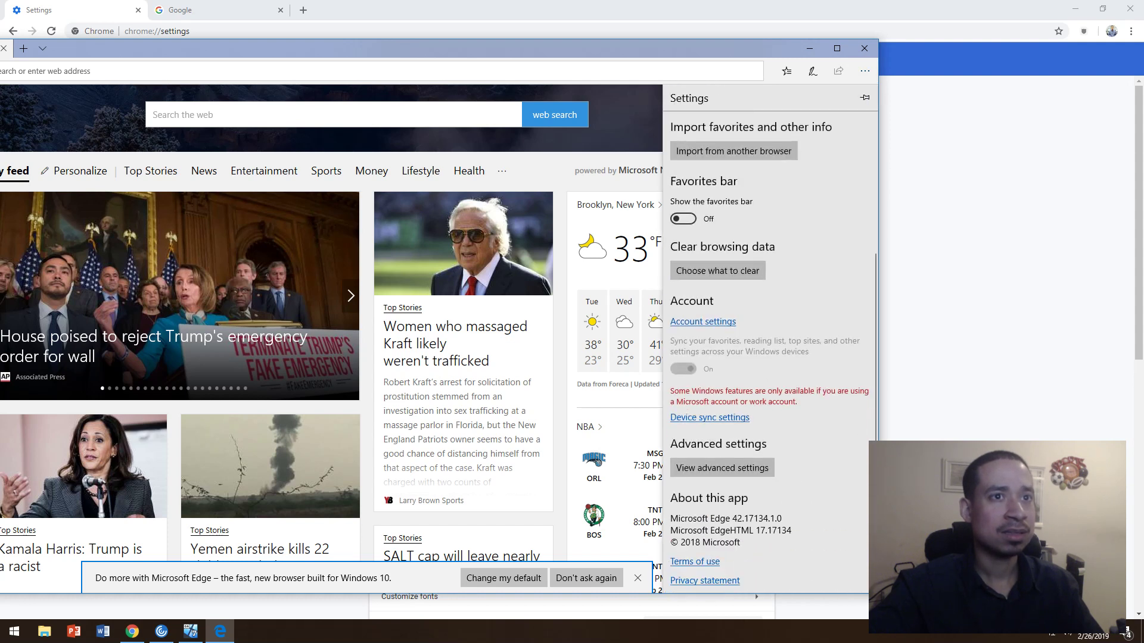
click(722, 468)
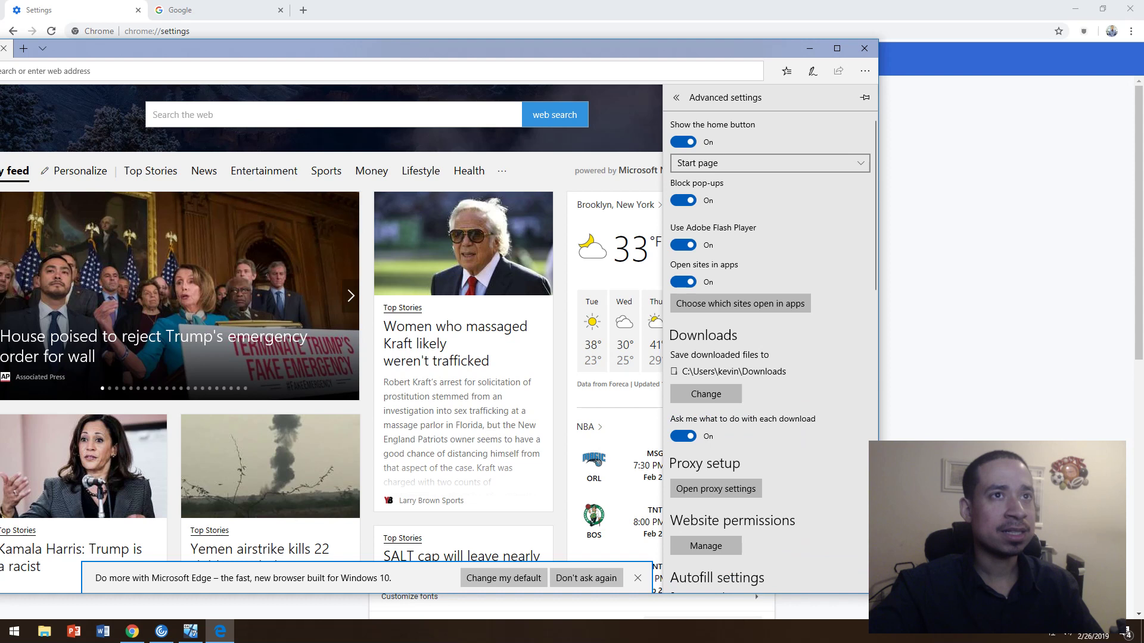
scroll(770, 352, down, 4)
scroll(770, 351, up, 4)
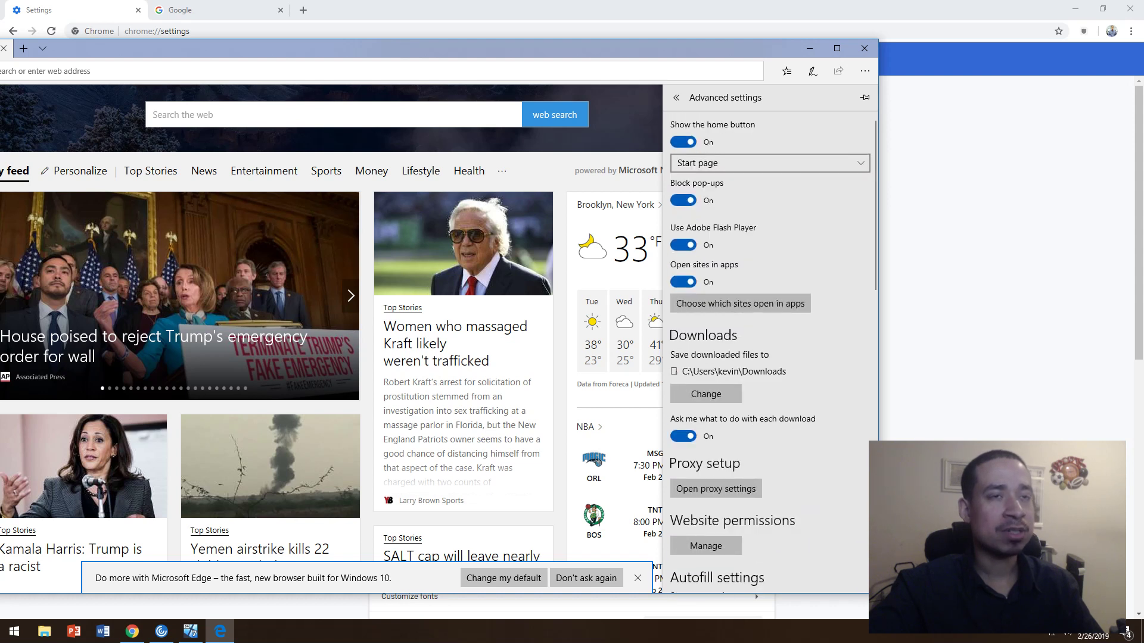
scroll(770, 354, down, 4)
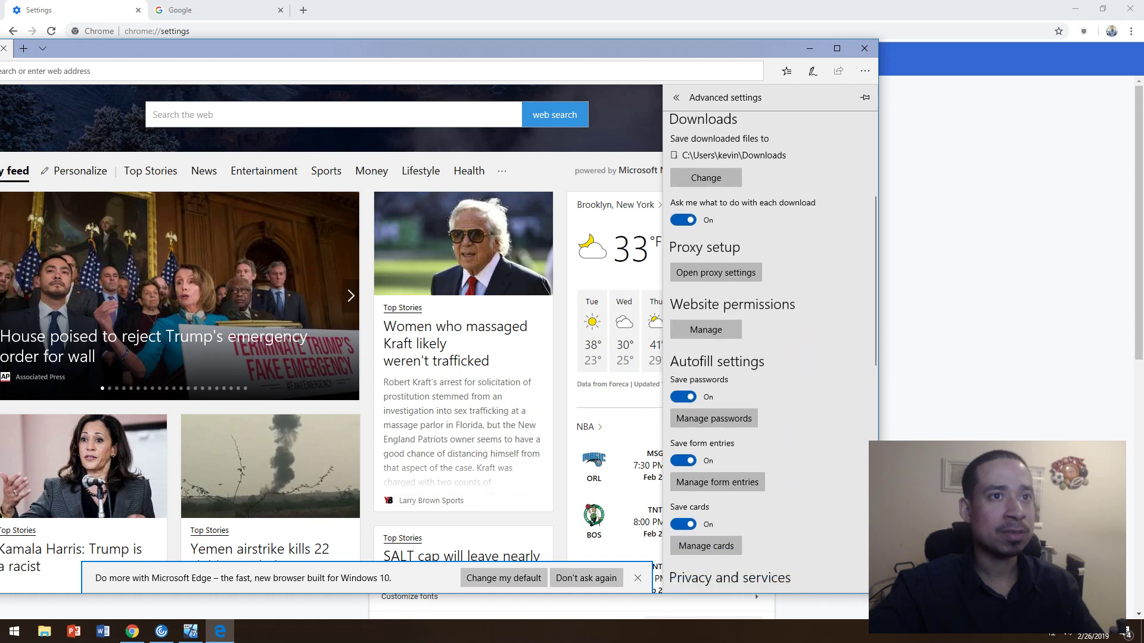
scroll(770, 355, down, 5)
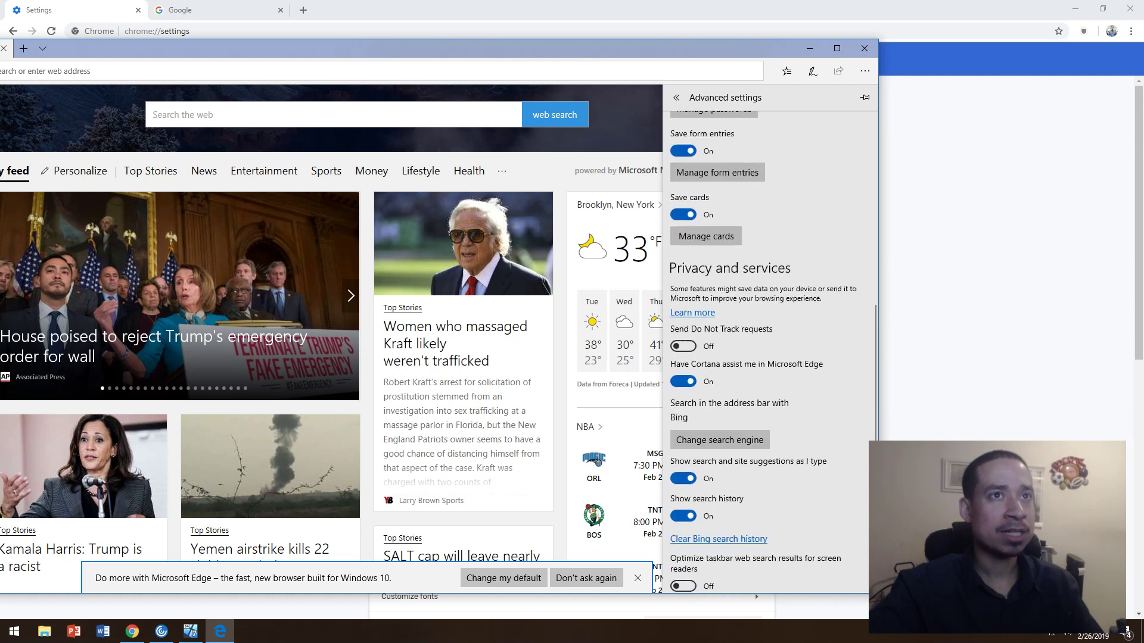
scroll(770, 354, down, 5)
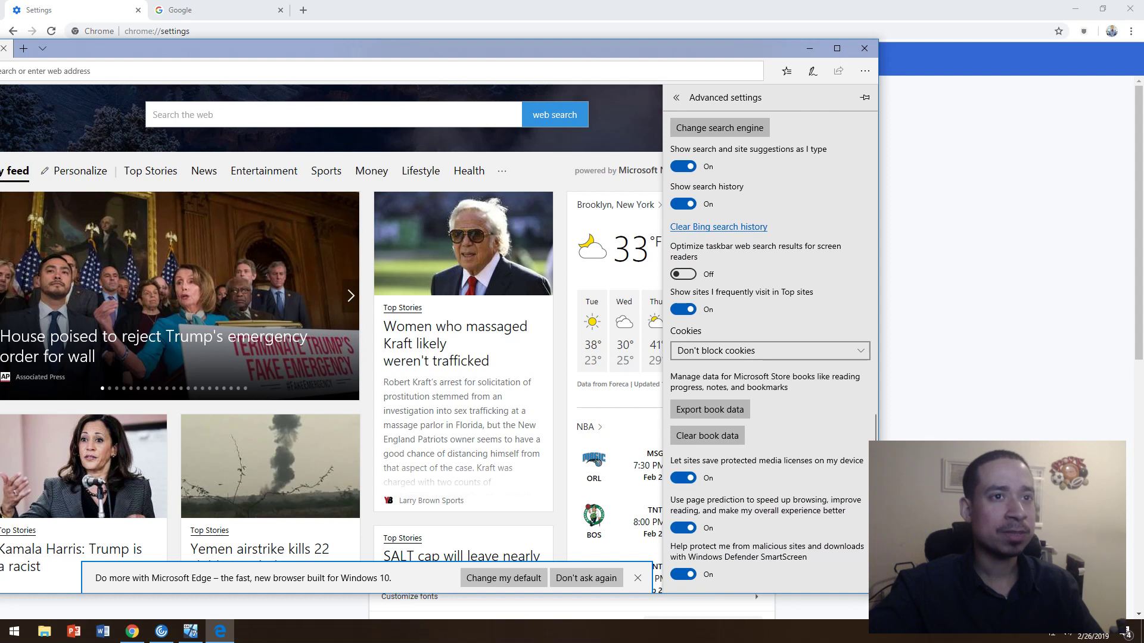
scroll(770, 354, up, 10)
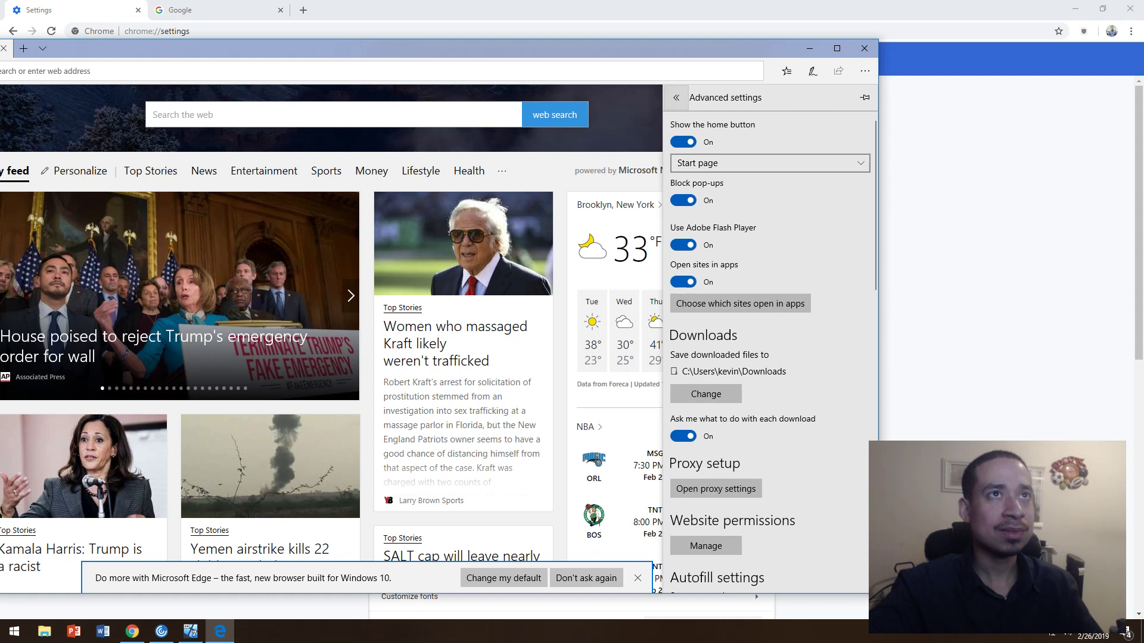
Return to Edge's main settings, look through the remaining options and close Edge.
click(676, 98)
scroll(770, 354, down, 1)
scroll(770, 352, down, 2)
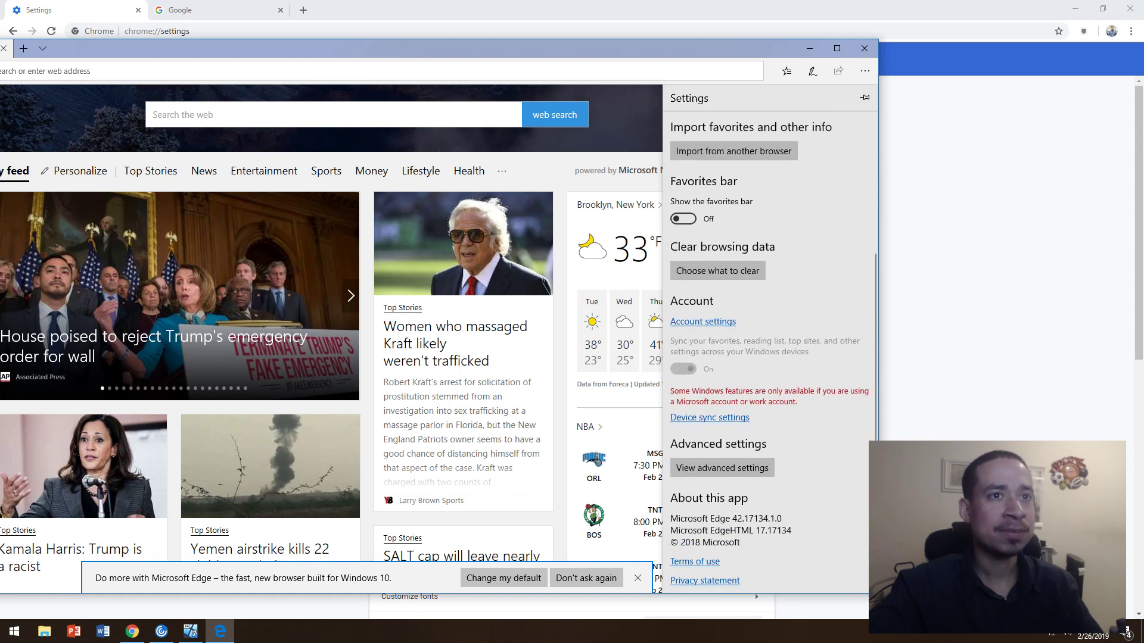
click(864, 48)
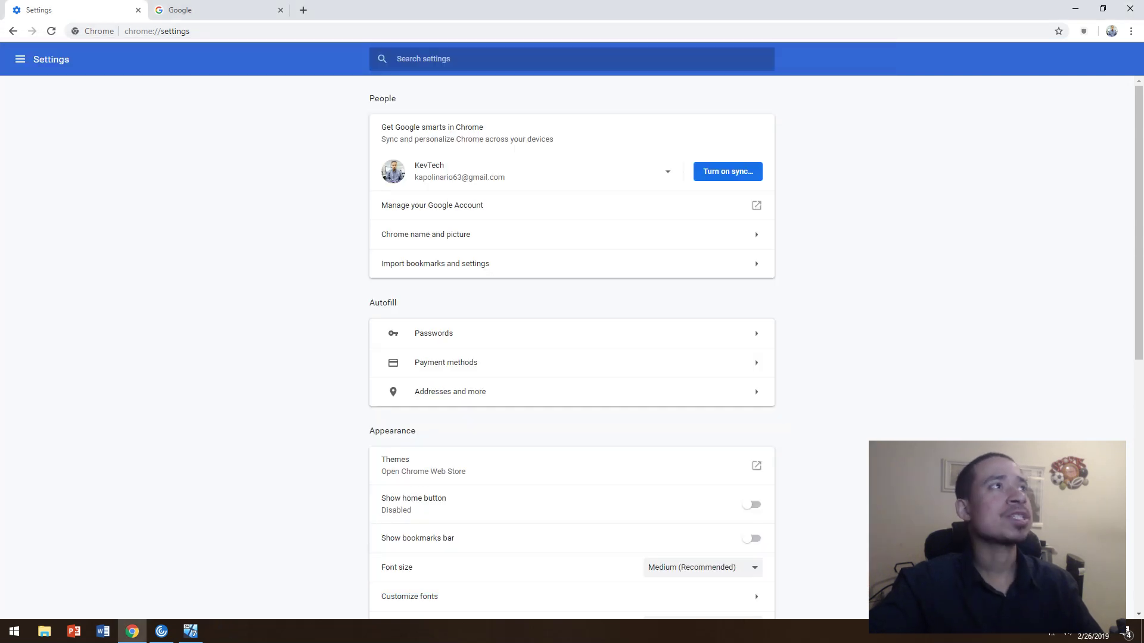
Show Chrome's advanced settings, view the prompt for restoring settings to their original defaults, and cancel it.
click(1131, 31)
key(Escape)
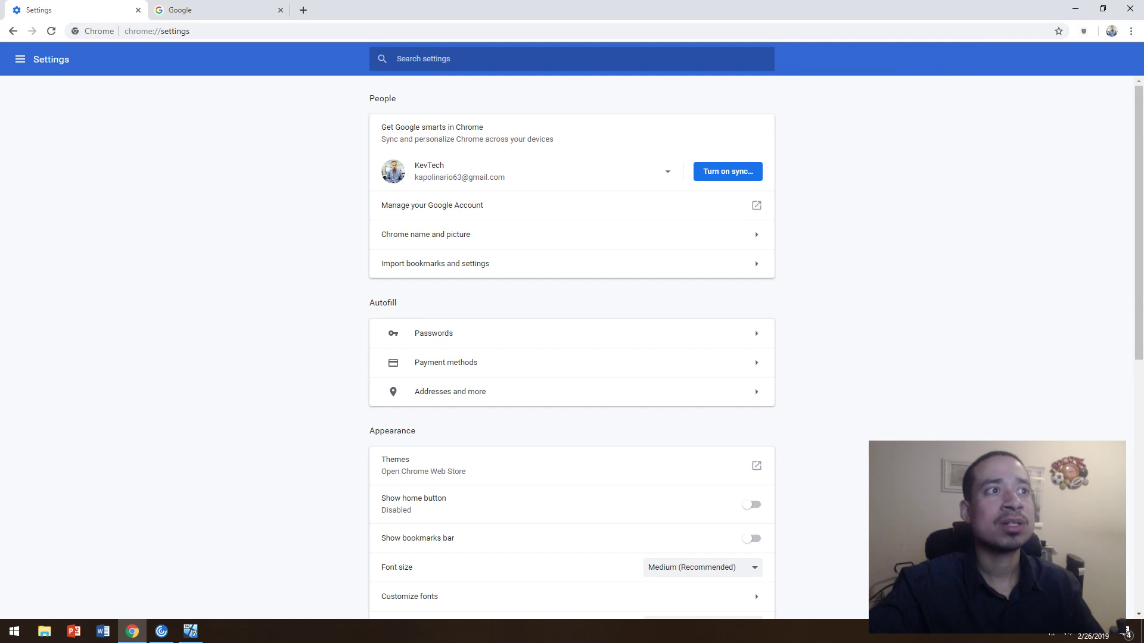
scroll(572, 347, down, 8)
click(570, 570)
scroll(569, 570, down, 19)
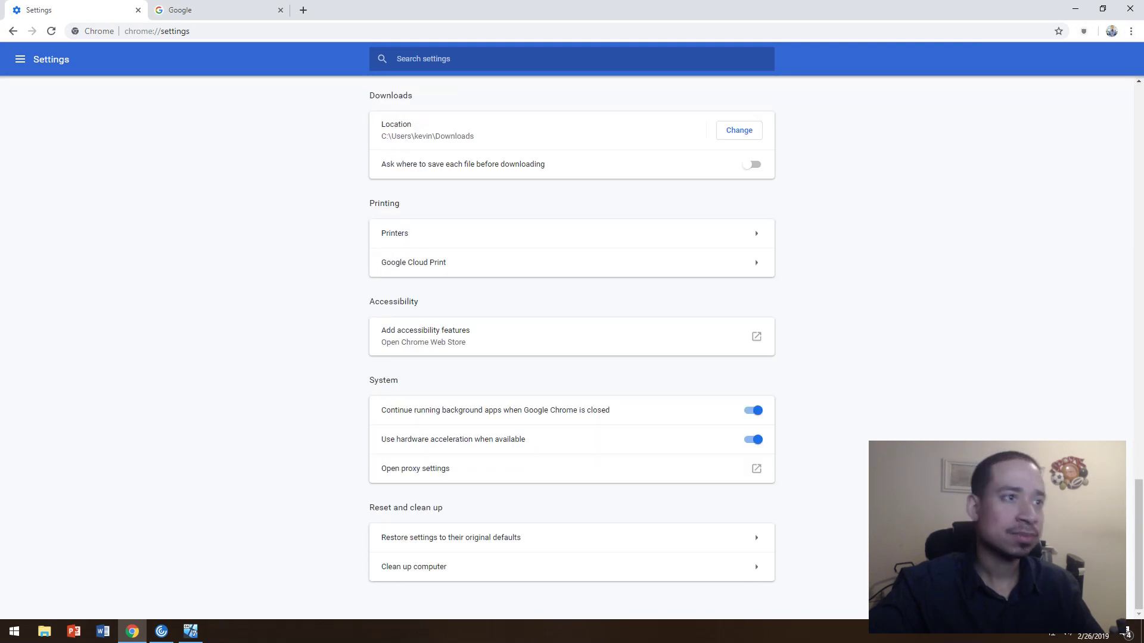
click(570, 538)
click(619, 351)
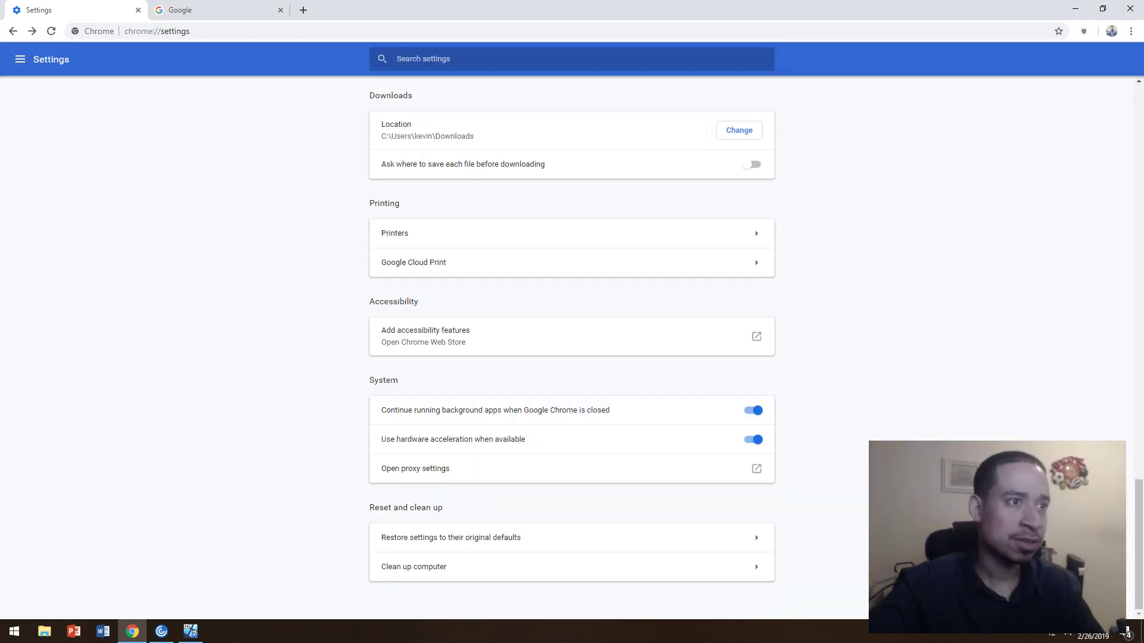
View the Clean up computer page, return to the settings, and reopen and dismiss the Reset settings prompt.
click(570, 567)
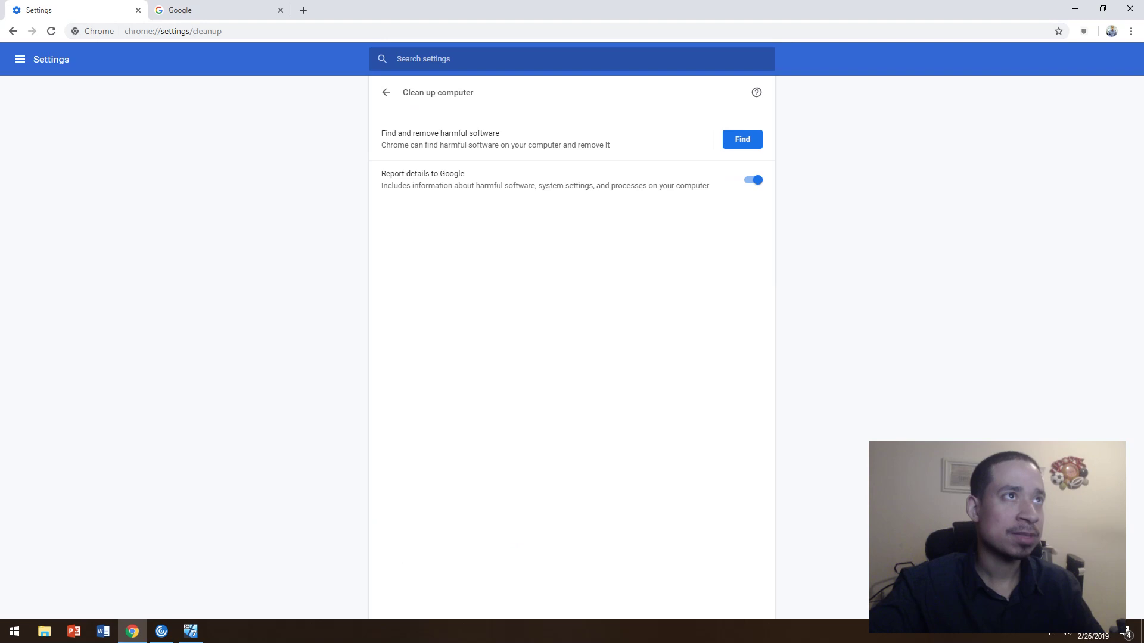
key(Return)
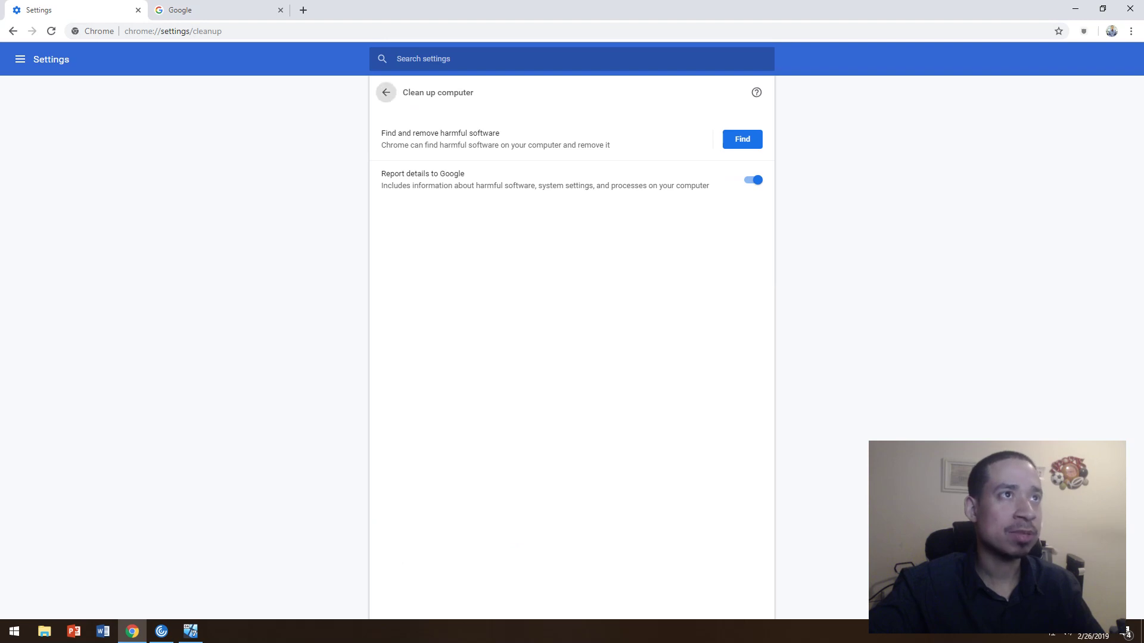
click(570, 538)
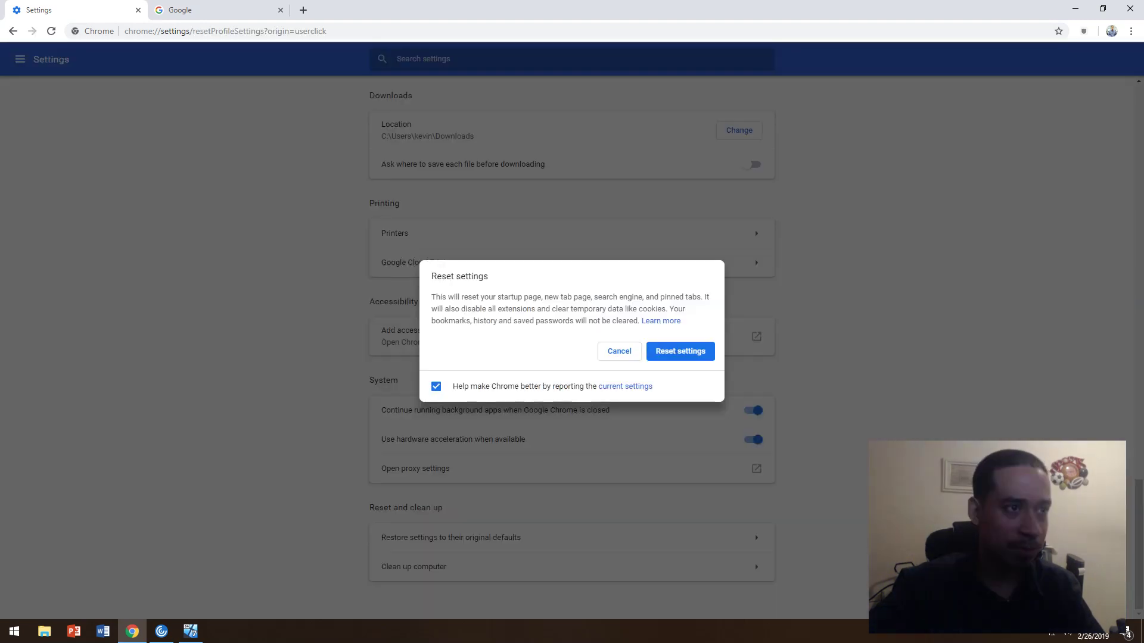
key(Escape)
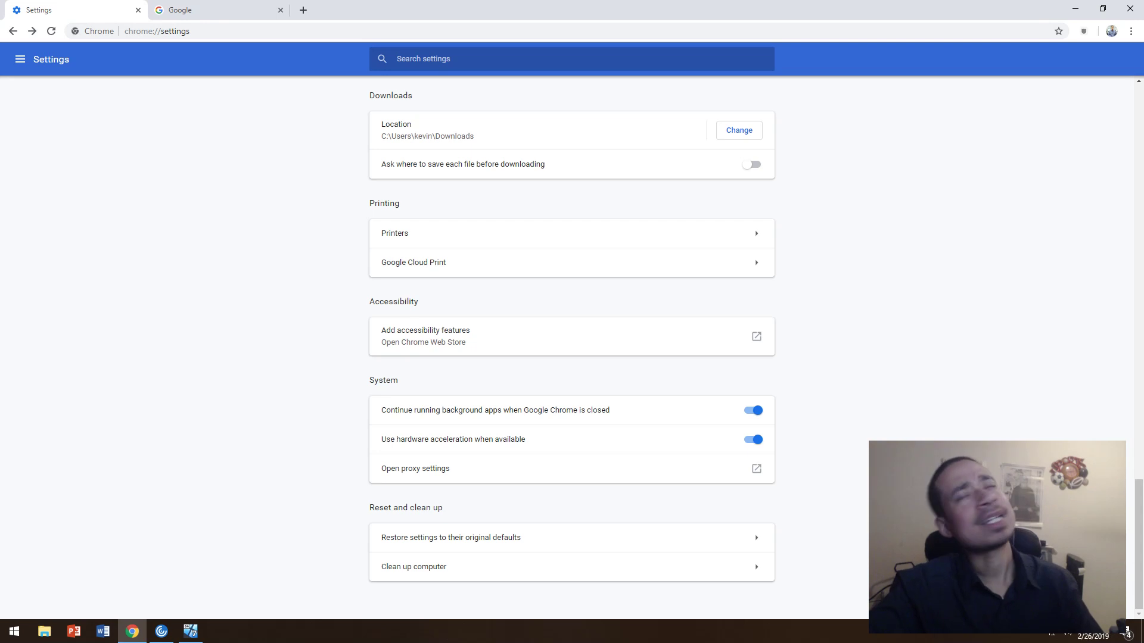
Open the About Google Chrome page to check the browser's version and update status.
key(alt+f)
key(Down)
key(Down)
key(Down)
key(Down)
key(Down)
key(Down)
key(Down)
key(Down)
key(Down)
key(Down)
key(Down)
key(Down)
key(Down)
key(Down)
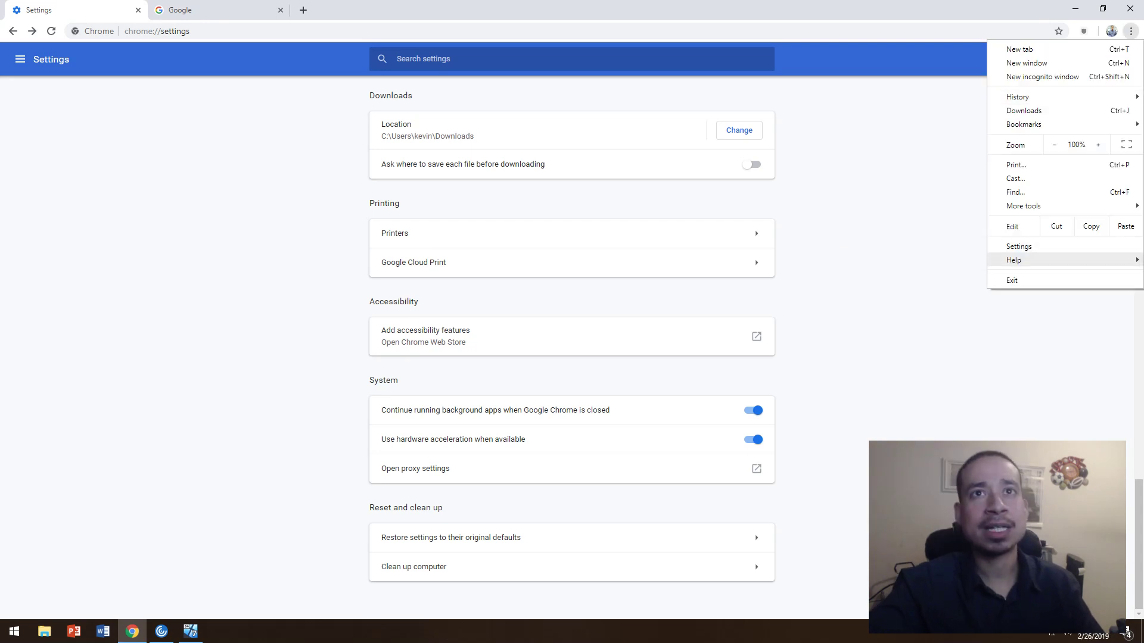
key(Right)
key(Return)
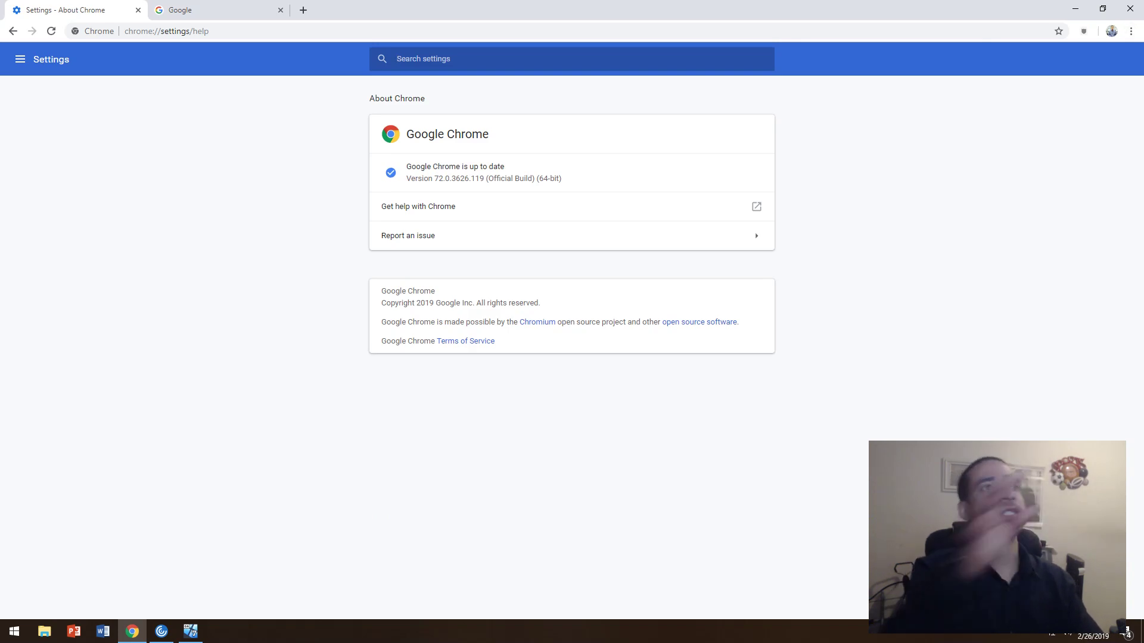
Close the Google tab in Chrome and launch Internet Explorer in a restored window over it.
click(265, 10)
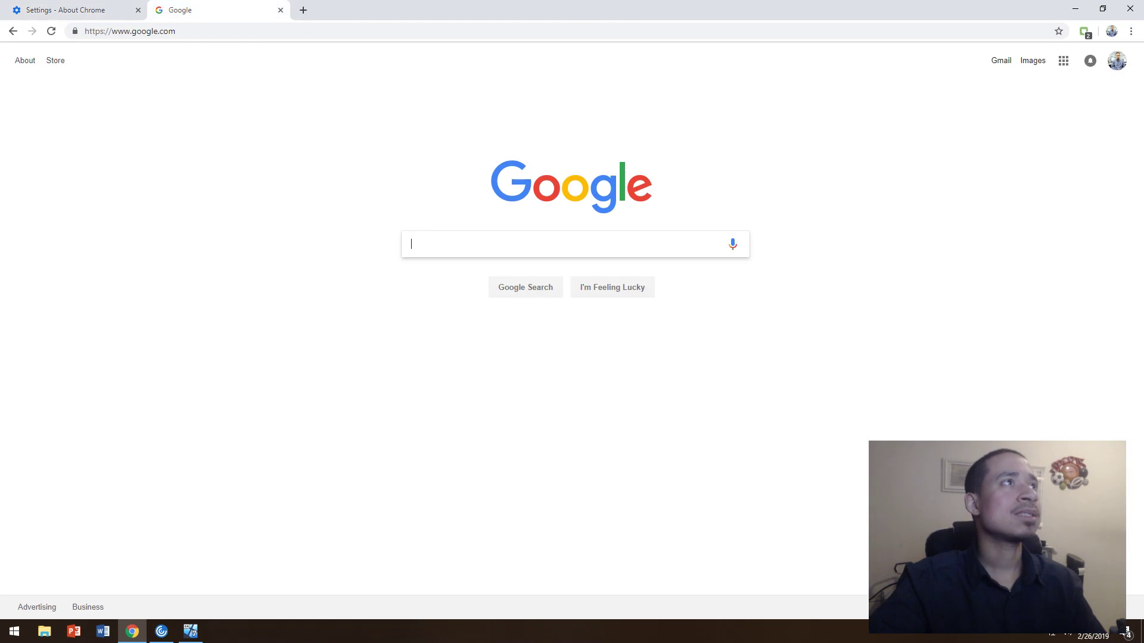
click(280, 10)
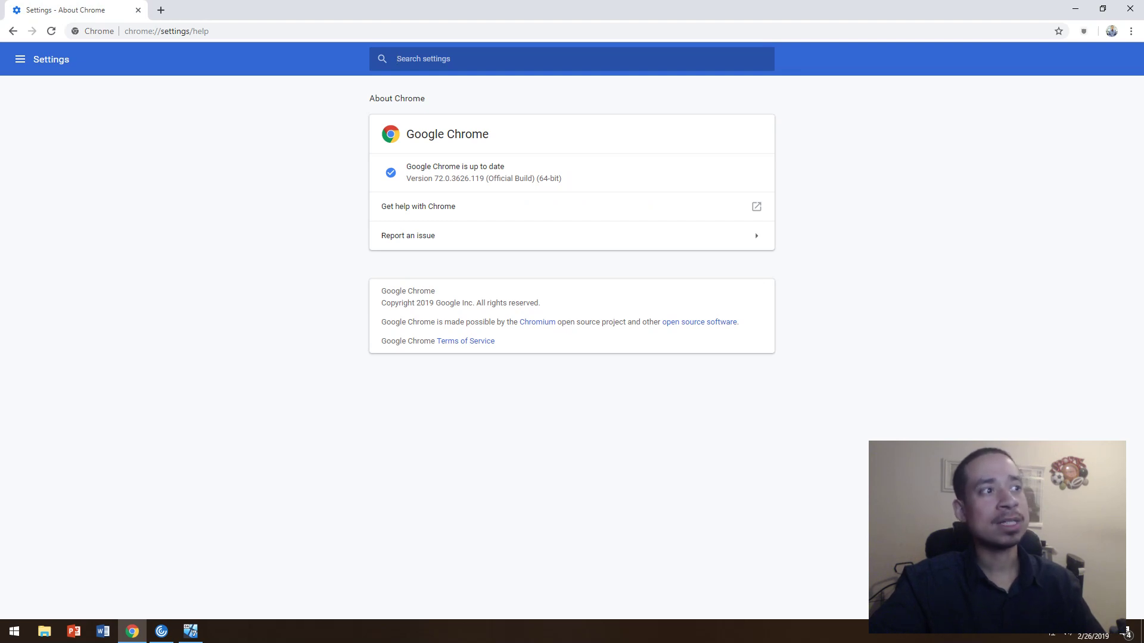
key(super)
text(ie)
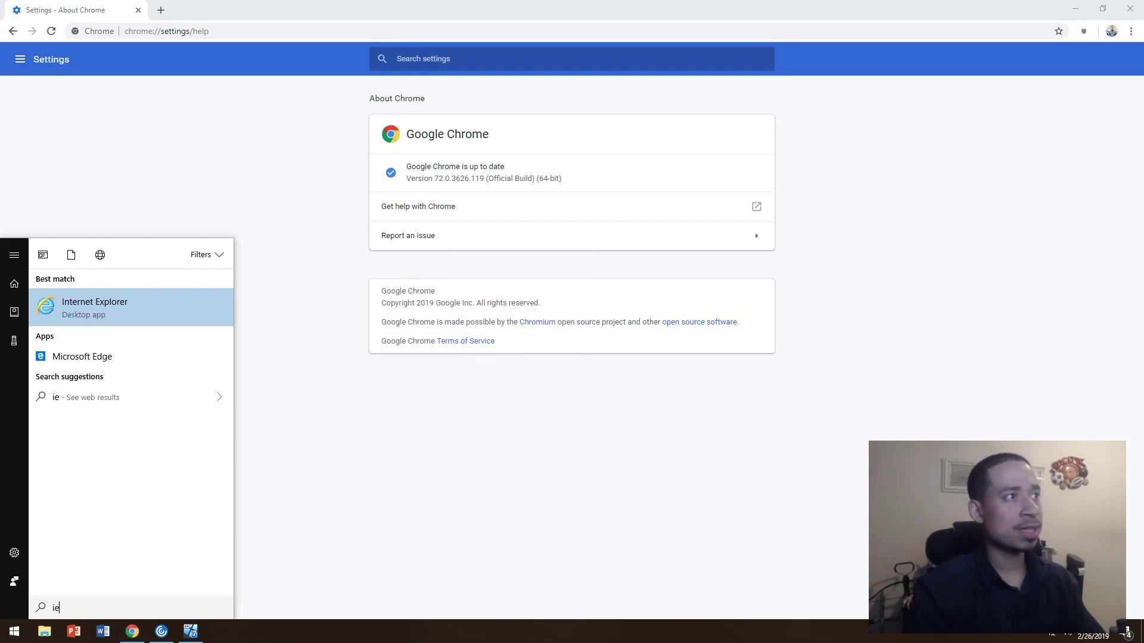
key(Return)
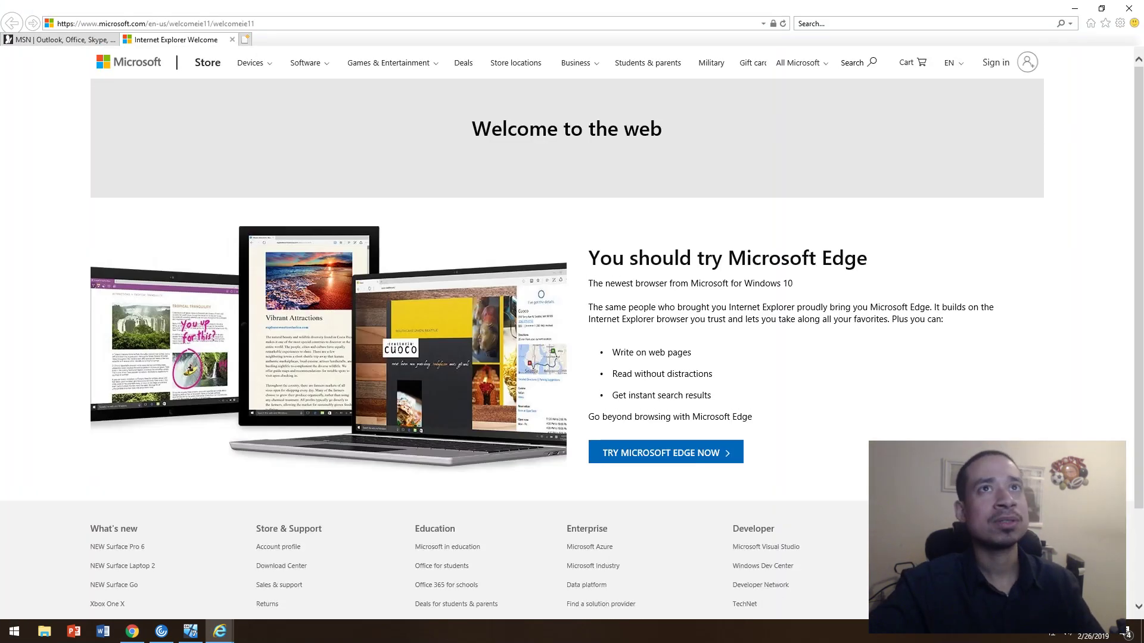
drag(834, 7, 502, 60)
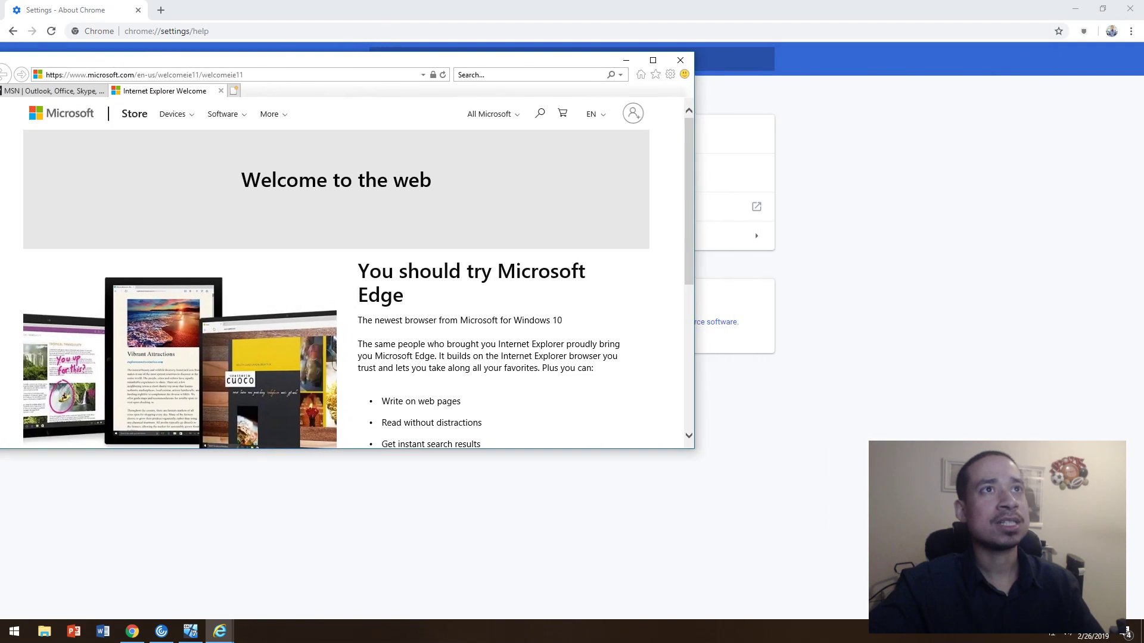
Open Internet Options and view the Delete Browsing History choices and the advanced settings with the reset option.
click(670, 75)
click(596, 229)
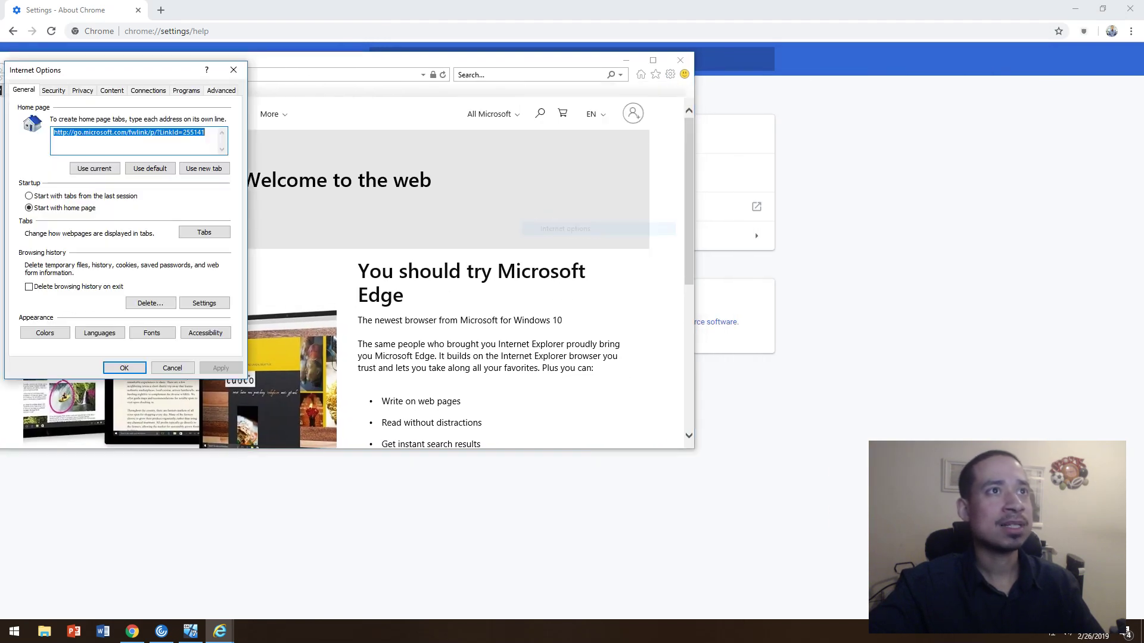
key(alt+d)
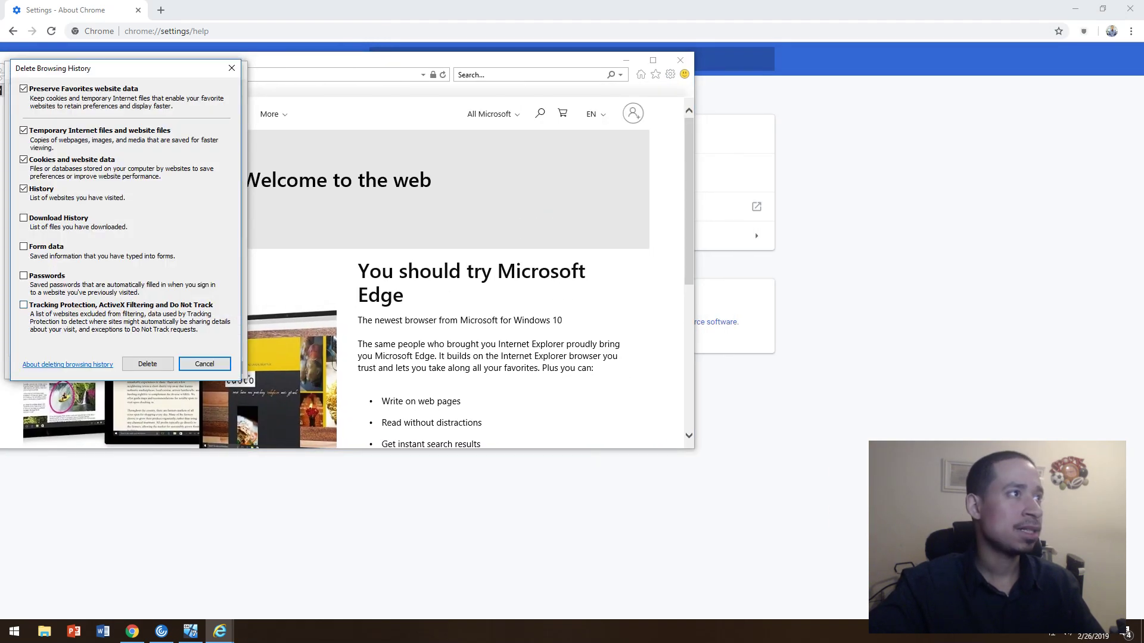
key(Escape)
key(ctrl+shift+Tab)
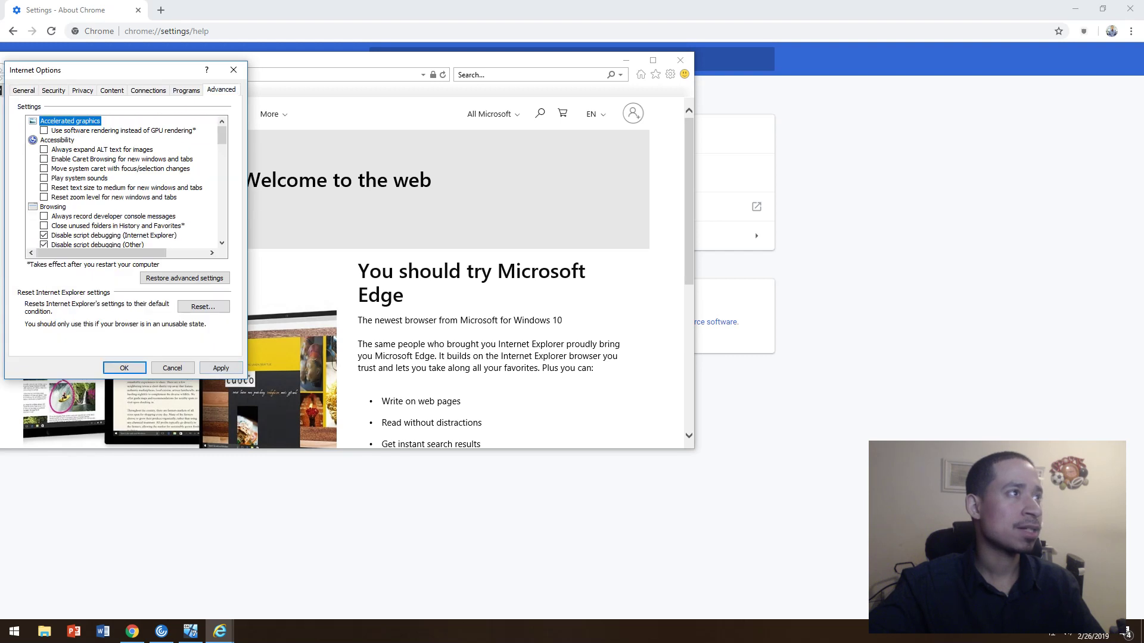
key(ctrl+Tab)
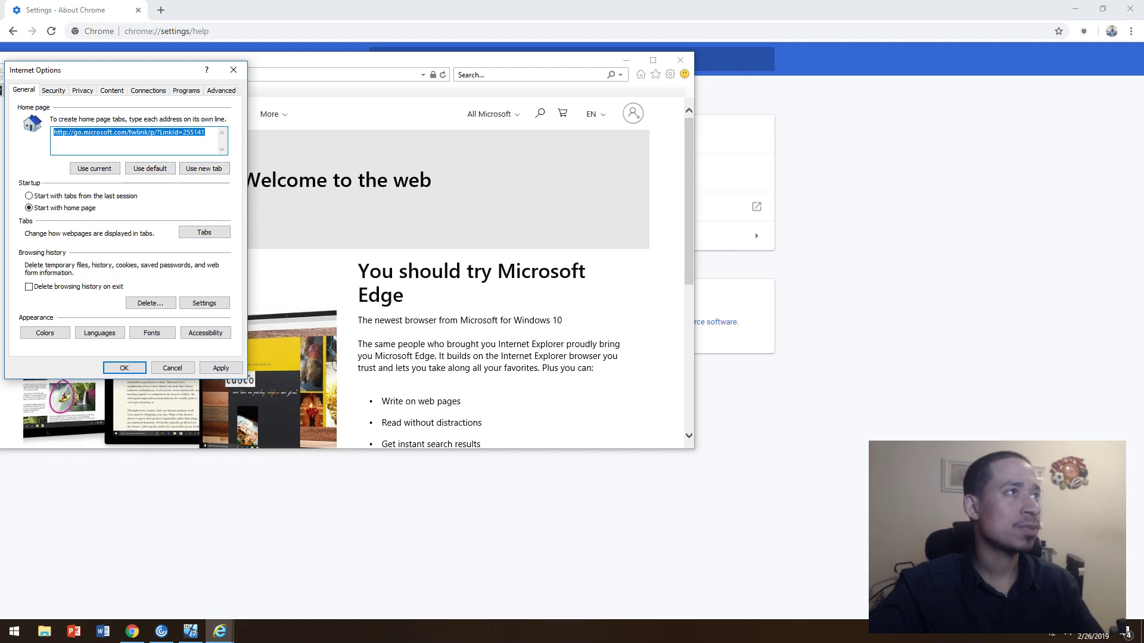
Try the new tab page and the default page as Internet Explorer's home page, and cancel Internet Options.
click(204, 169)
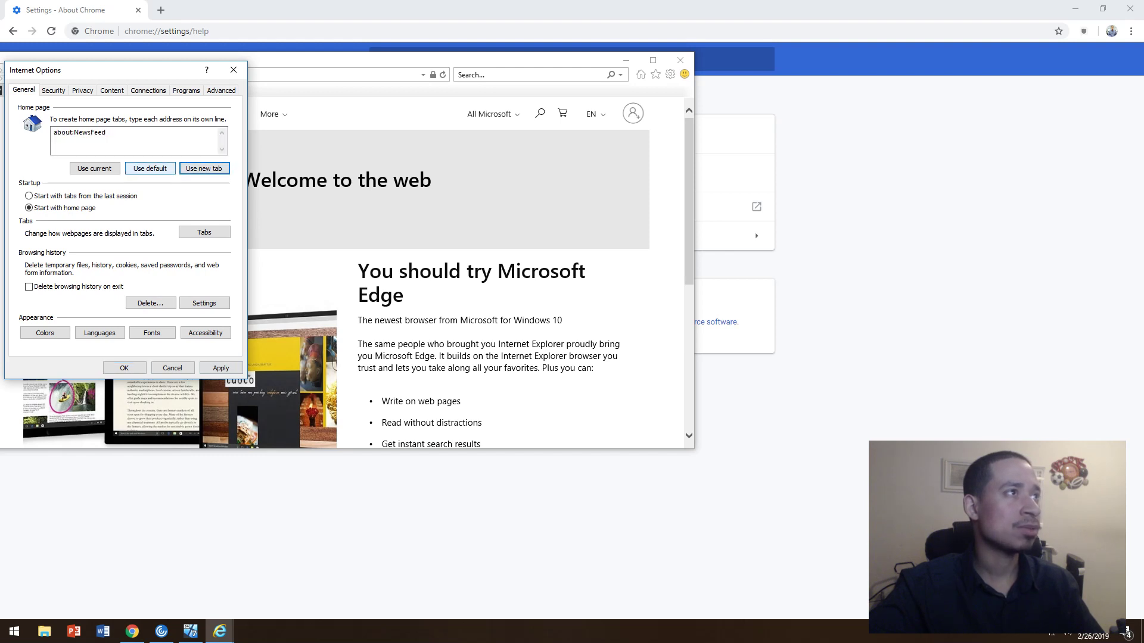
click(150, 169)
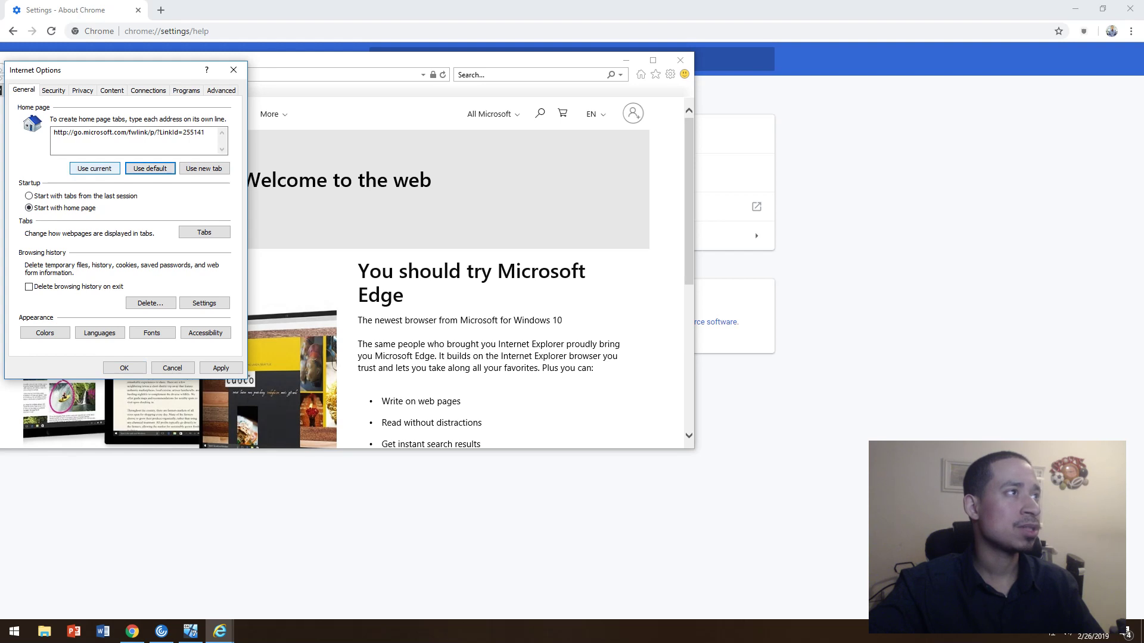
click(173, 368)
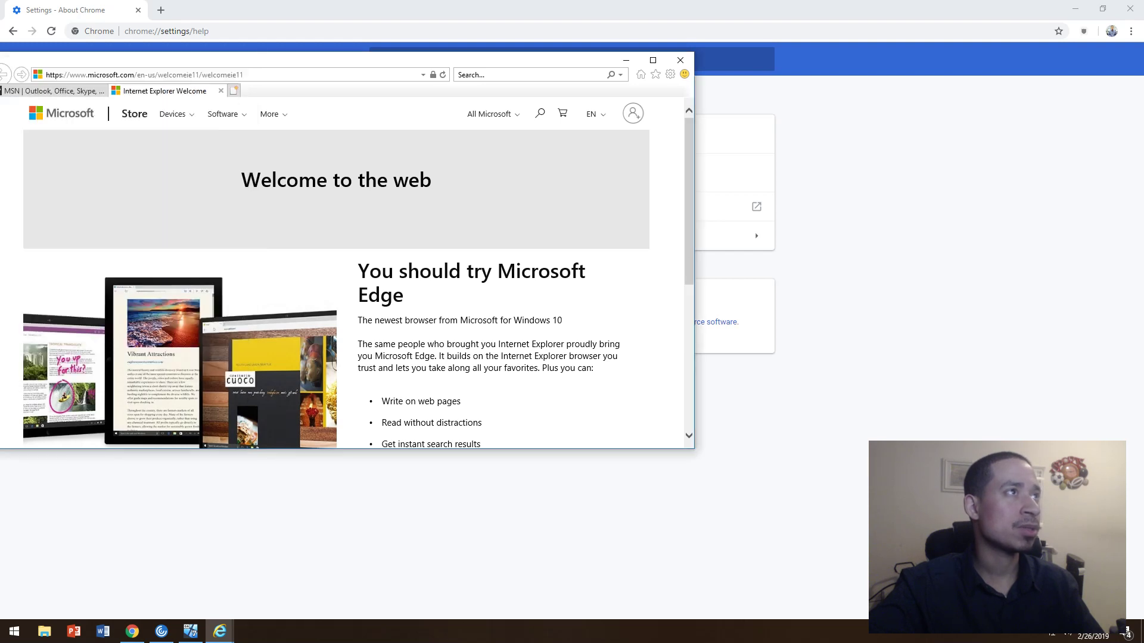
Move the Internet Explorer window fully into view, load google.com in the welcome tab and close the MSN tab.
drag(136, 60, 291, 83)
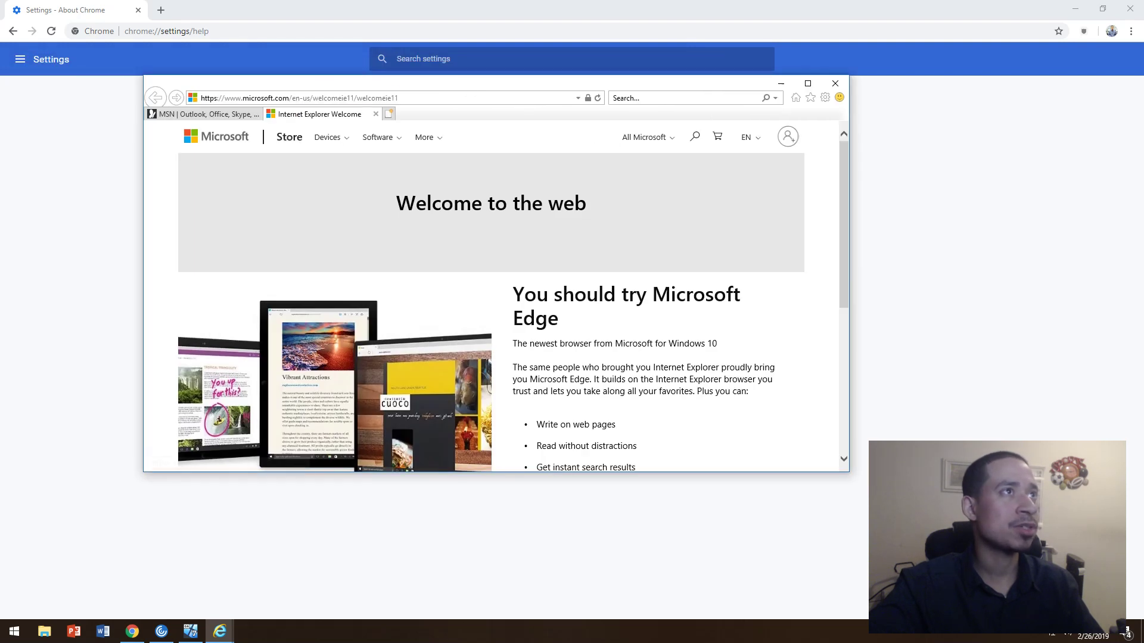
click(298, 99)
text(google.com/)
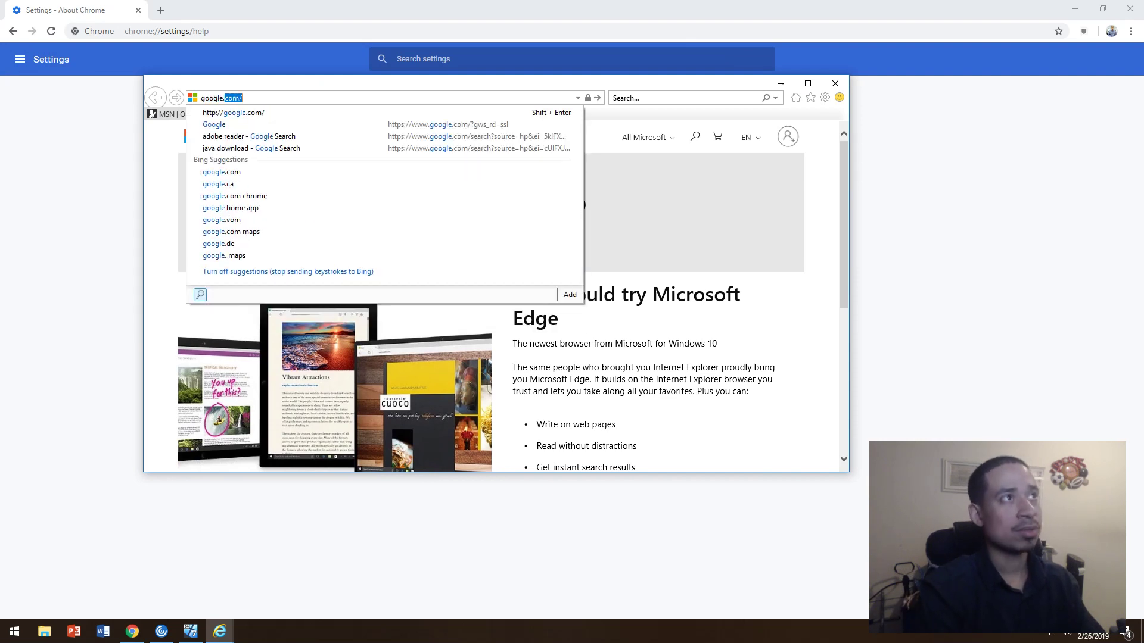
key(Return)
click(206, 114)
click(257, 114)
Set the currently loaded Google page as Internet Explorer's home page and close the browser.
click(824, 97)
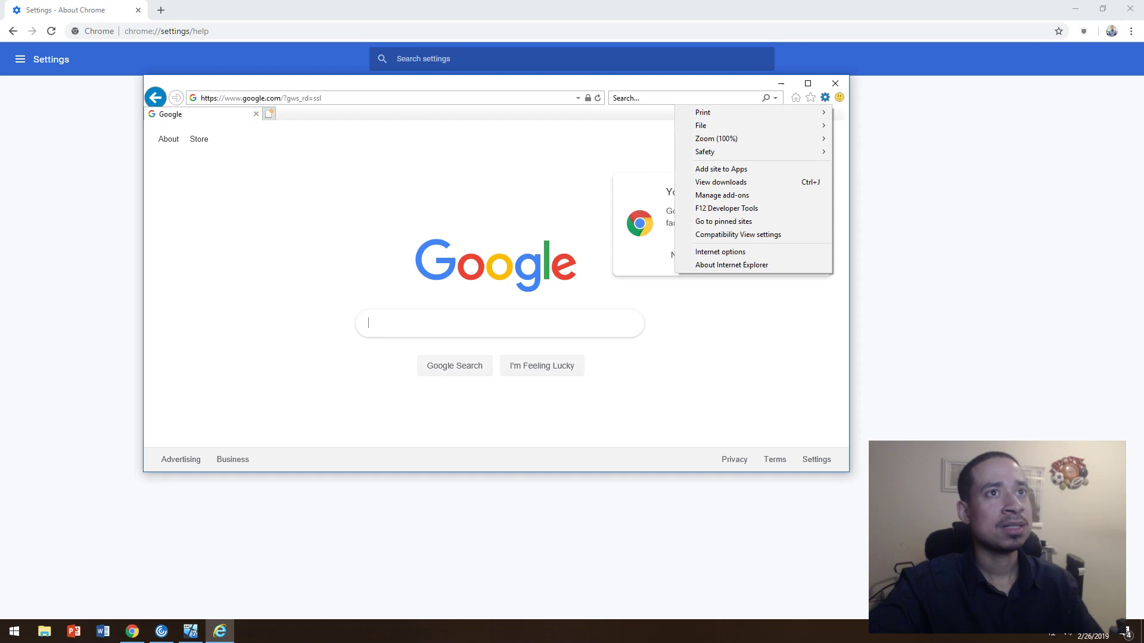
click(706, 252)
click(243, 191)
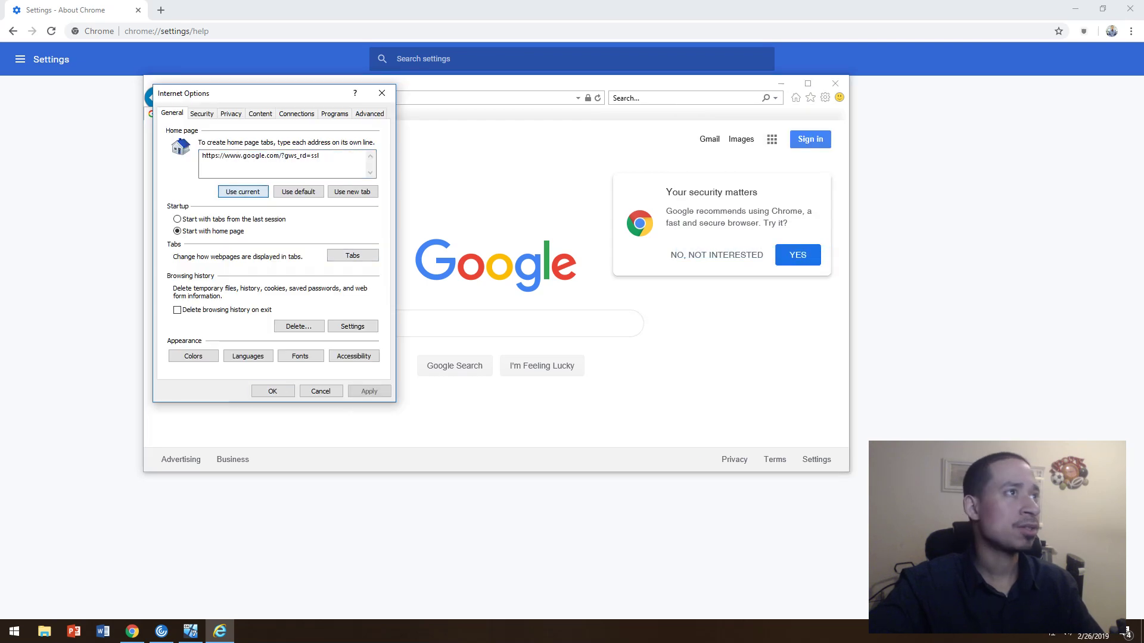
click(272, 390)
click(835, 84)
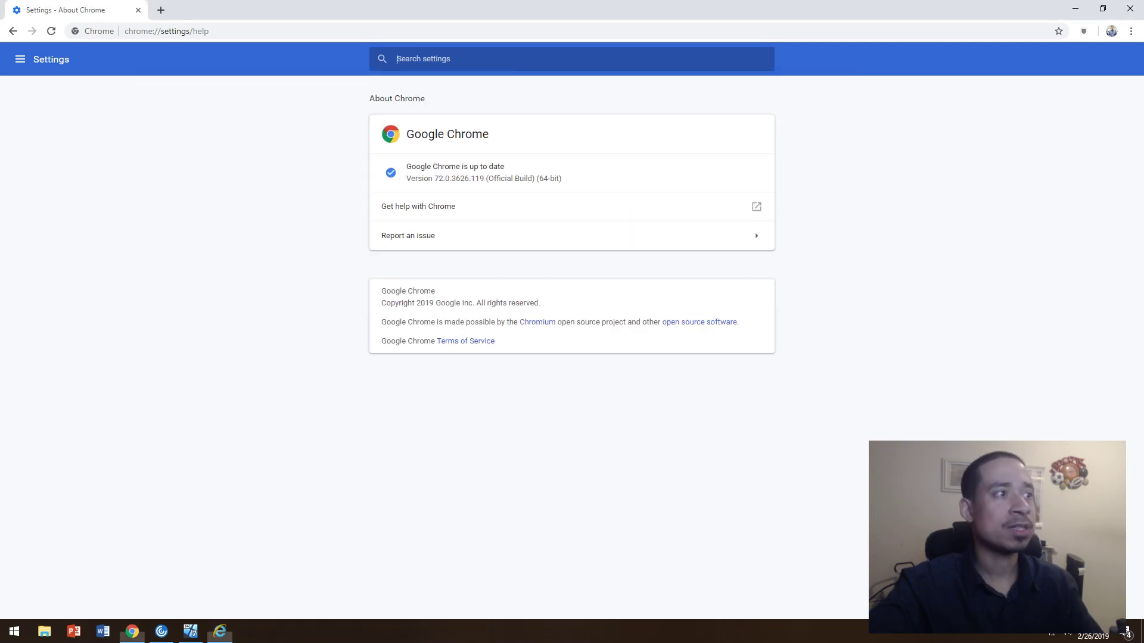
Relaunch Internet Explorer and open a new tab, shifting the window slightly over Chrome.
key(super)
text(ie)
key(Return)
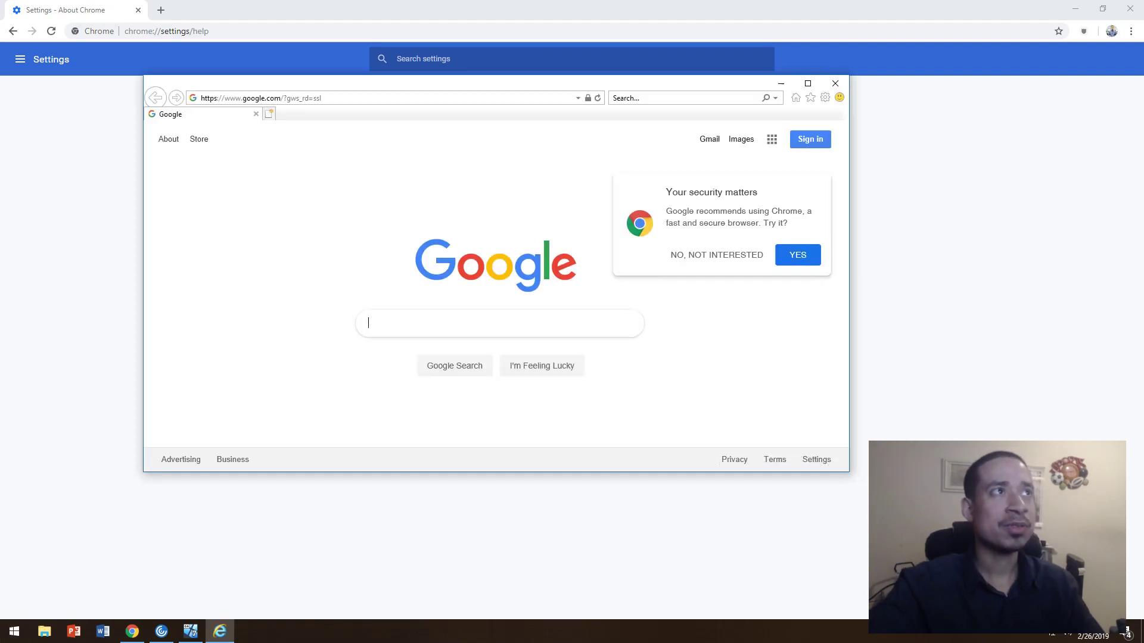
click(269, 114)
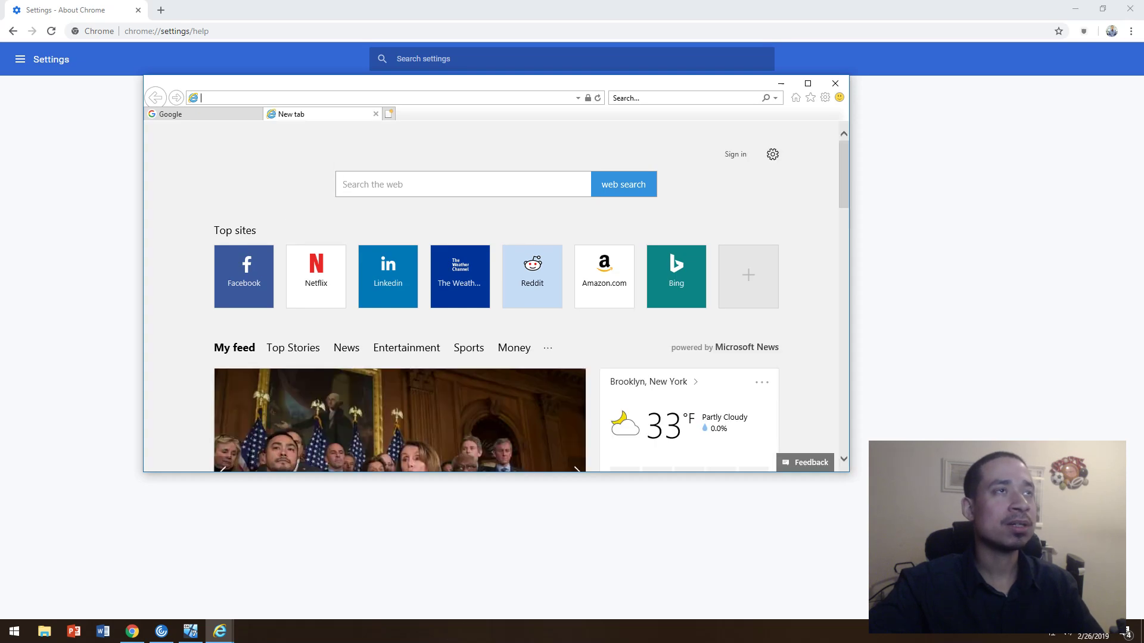
drag(435, 86, 384, 122)
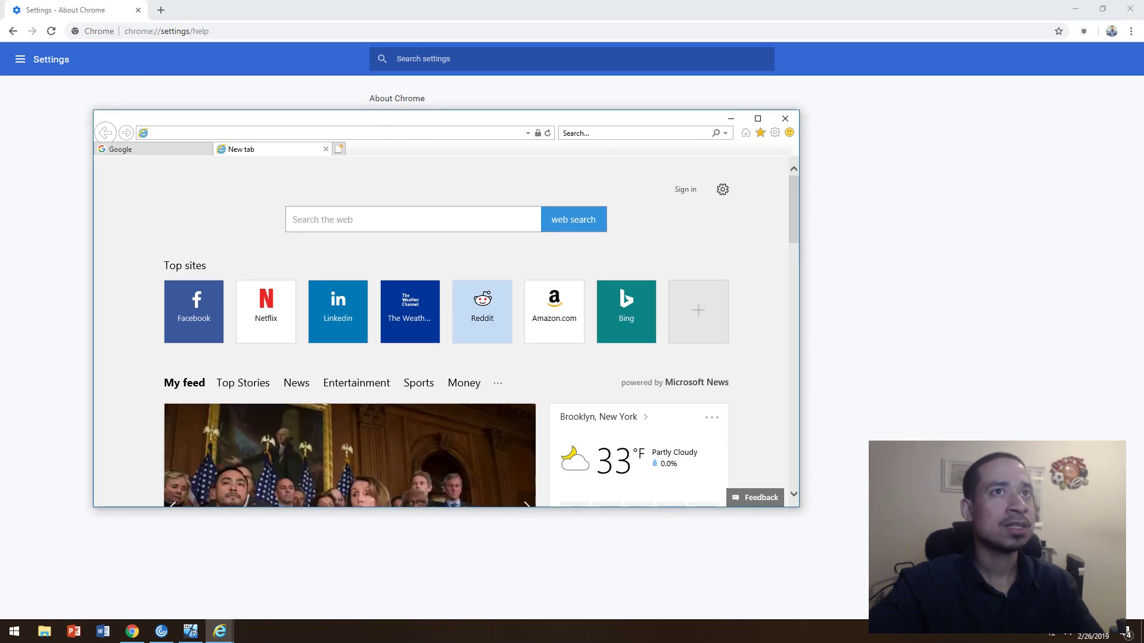
click(760, 133)
key(ctrl+d)
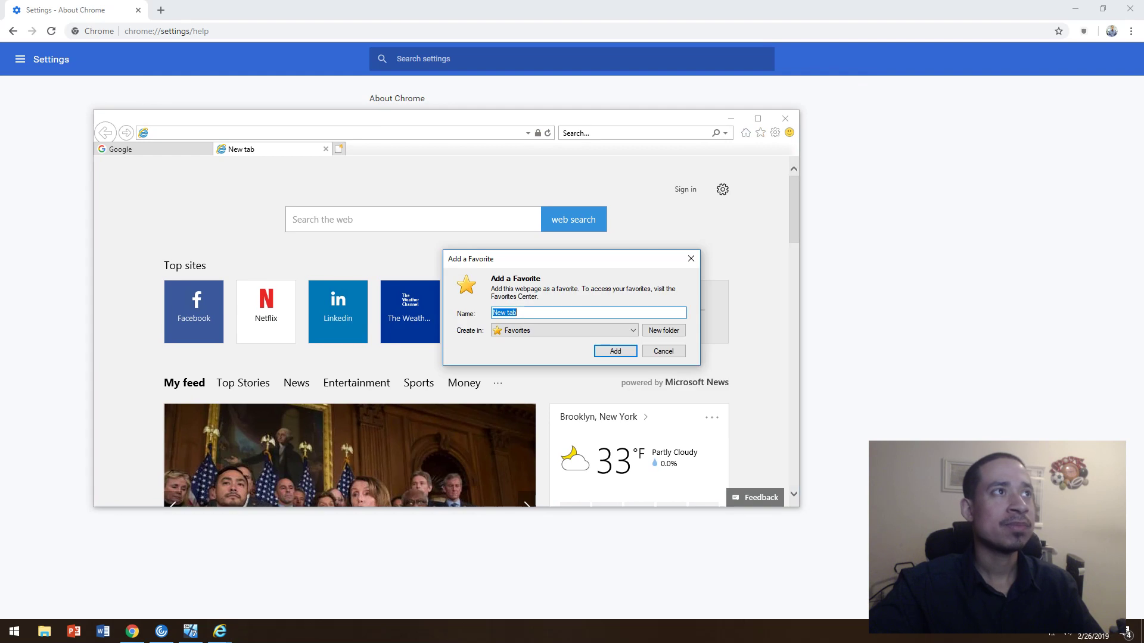
key(Escape)
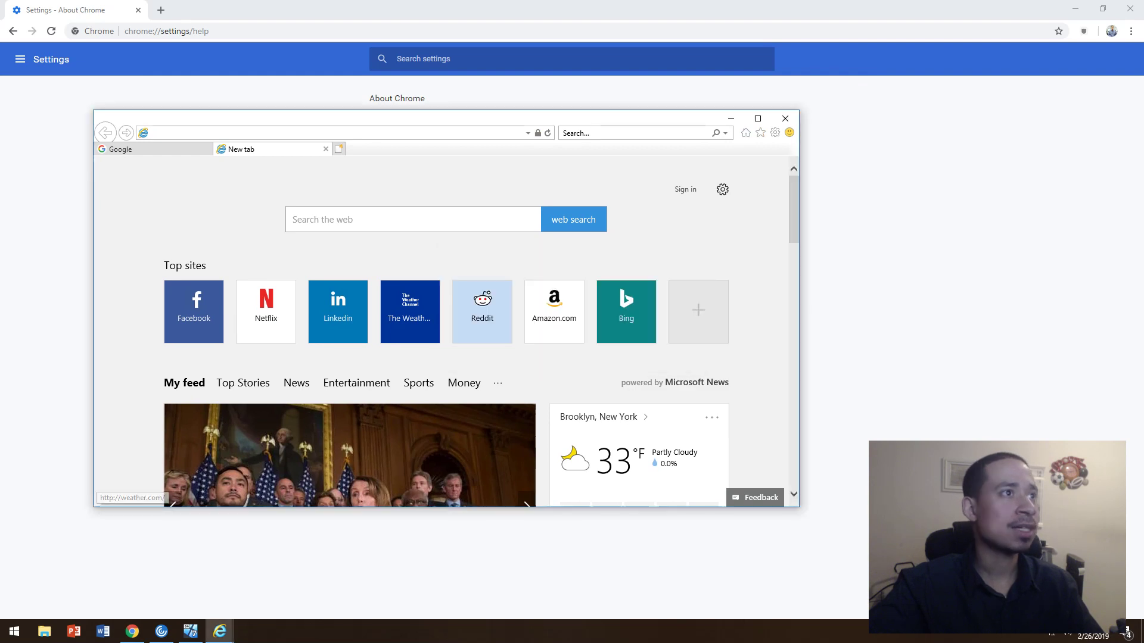
Open LinkedIn from the new tab's top sites and add the page to Internet Explorer's favorites.
click(337, 310)
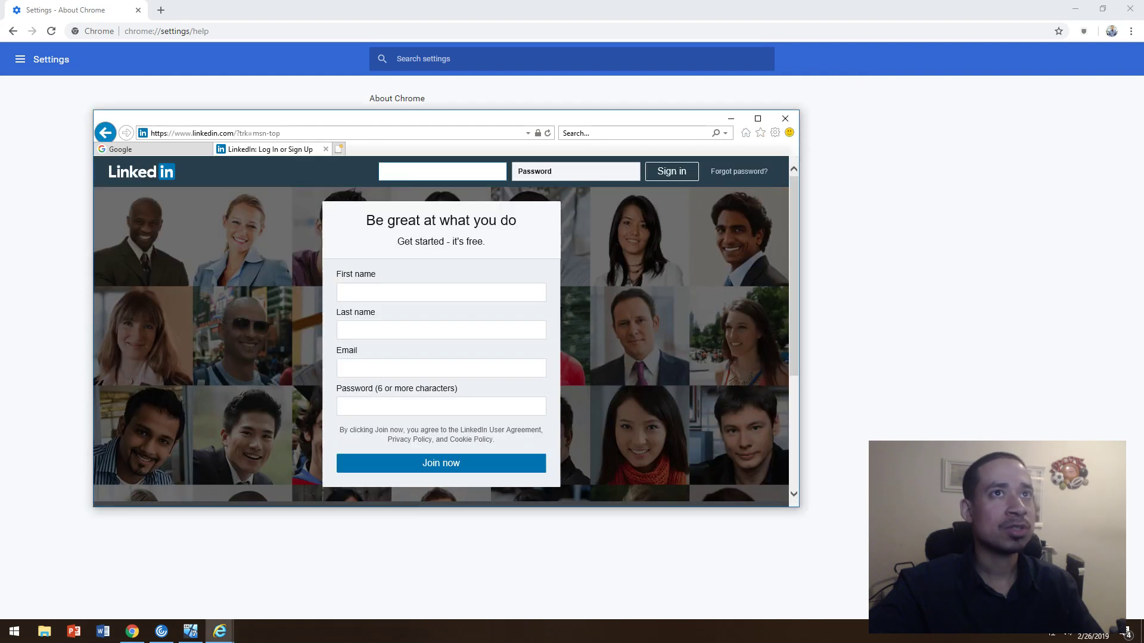
key(alt+c)
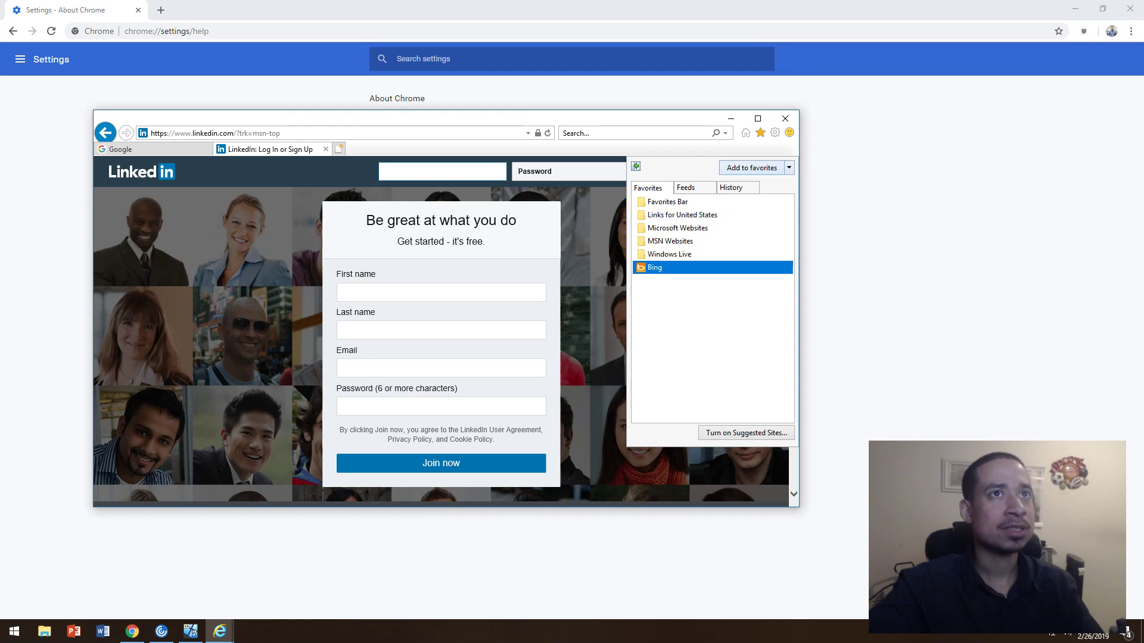
click(752, 168)
click(615, 350)
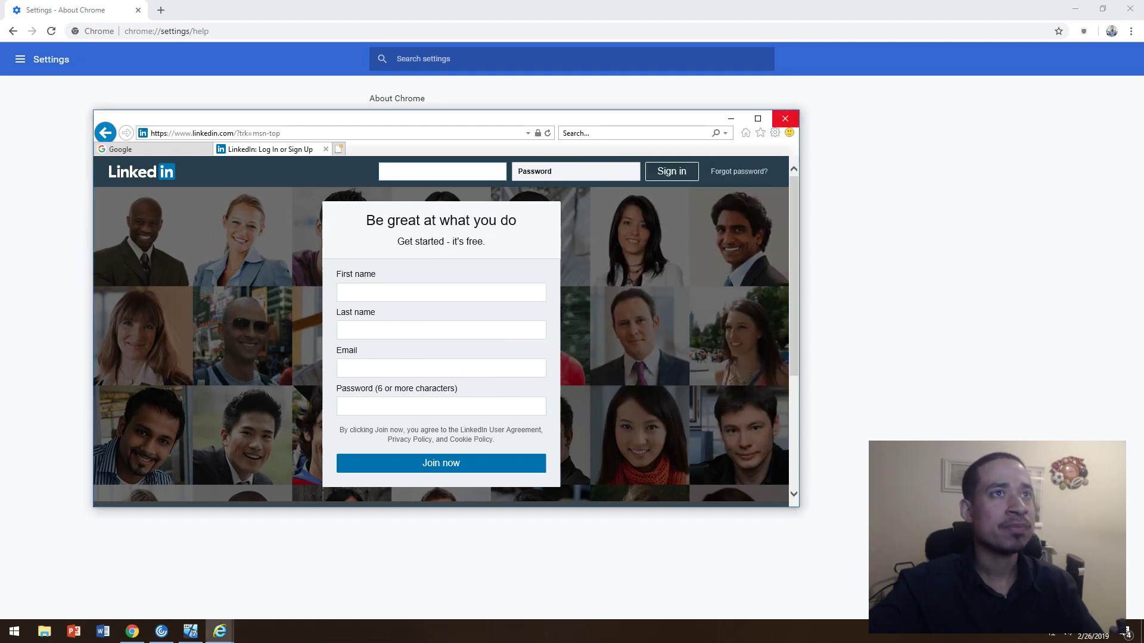
Close Internet Explorer together with all its tabs.
click(785, 118)
key(Tab)
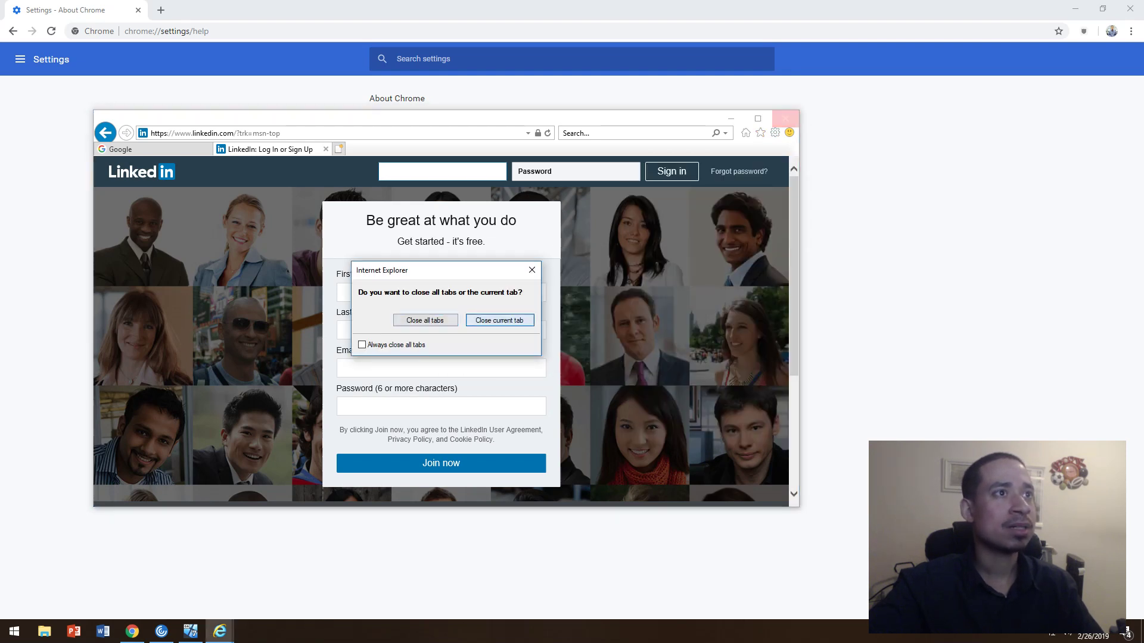
click(425, 321)
Bookmark youtube.com in a new Chrome tab and check the list of saved bookmarks.
click(160, 10)
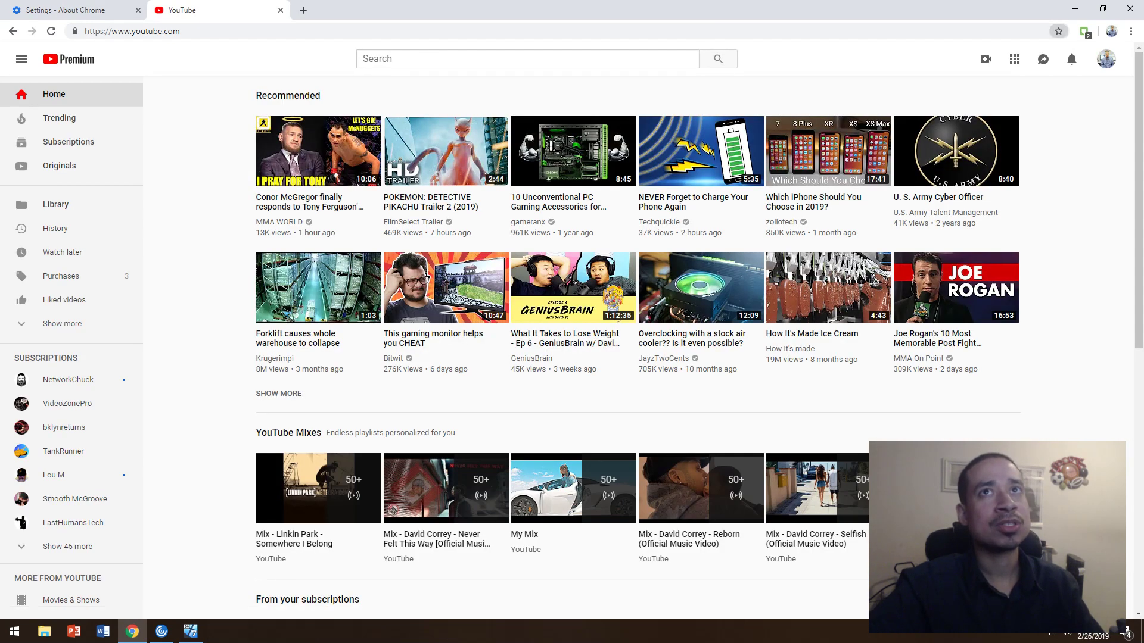
key(Return)
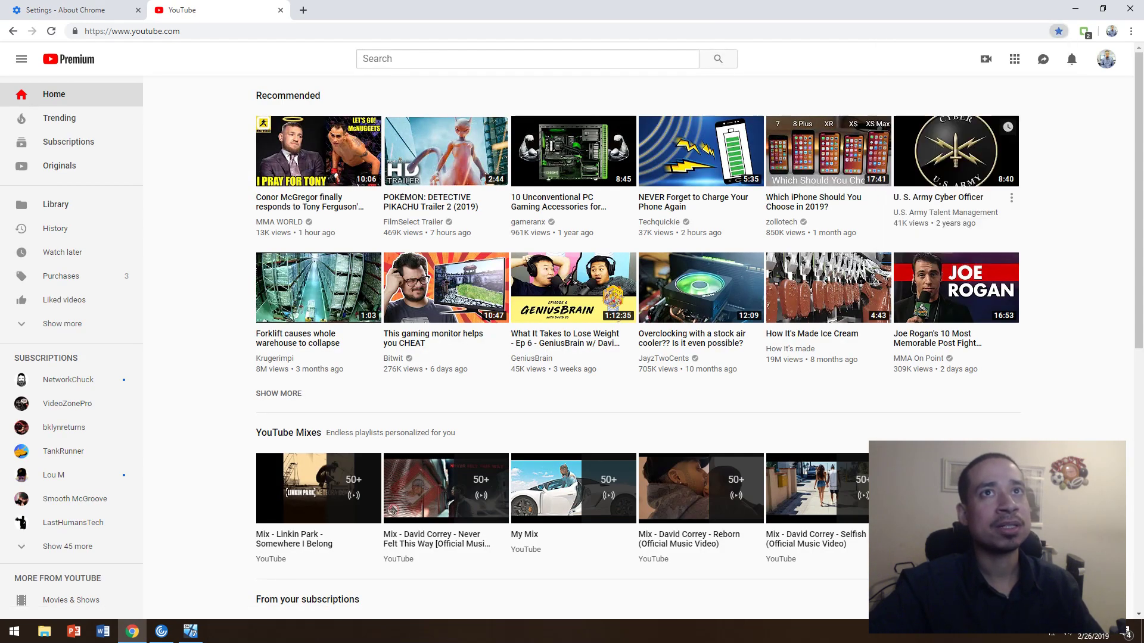
click(1130, 31)
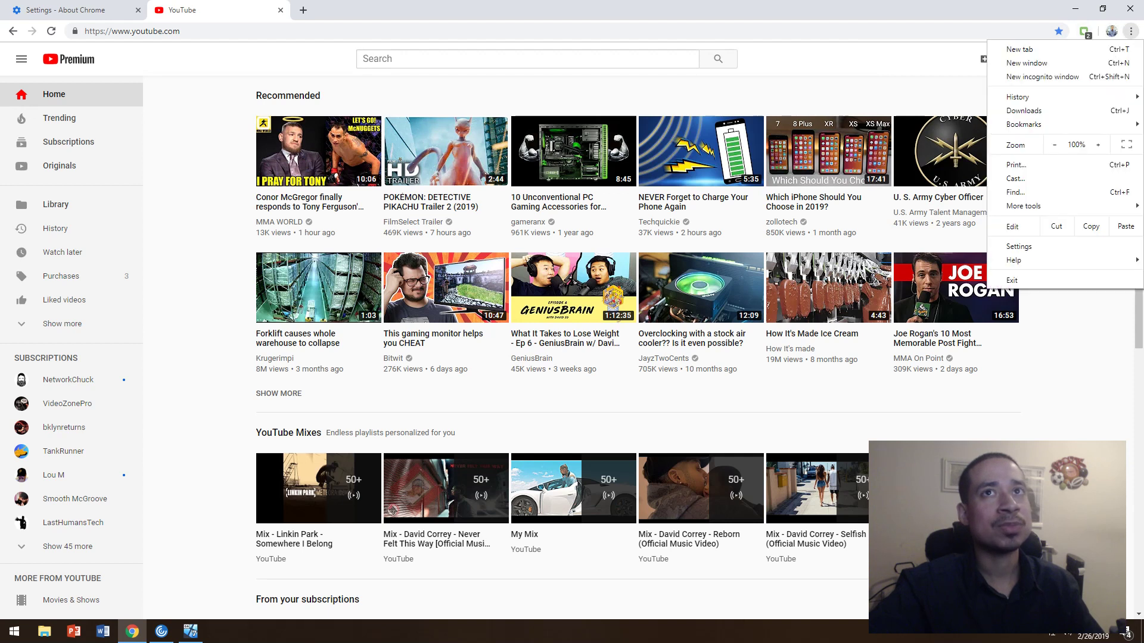
mouse_move(1024, 124)
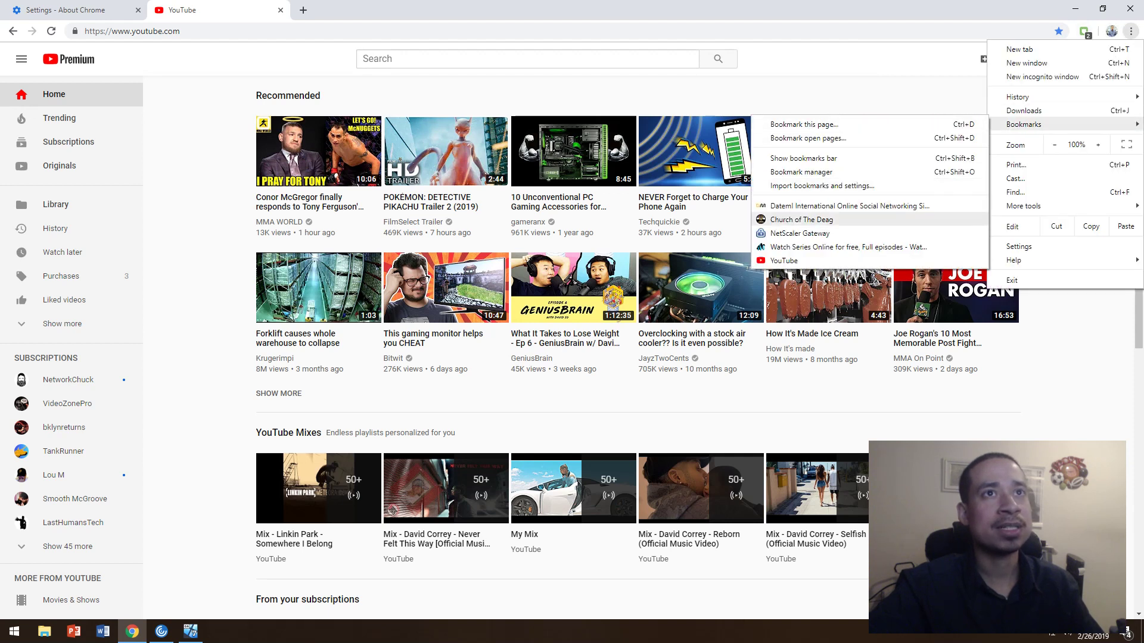
click(715, 393)
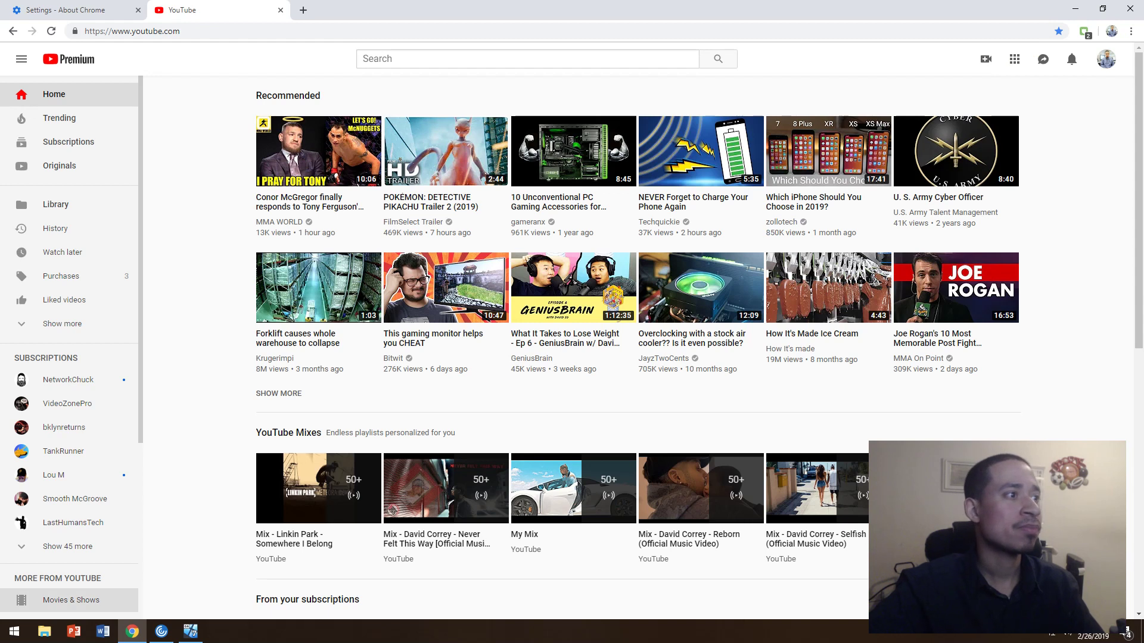
Launch Microsoft Edge and open the official LinkedIn site through a web search for linkedin.
click(14, 632)
text(edg)
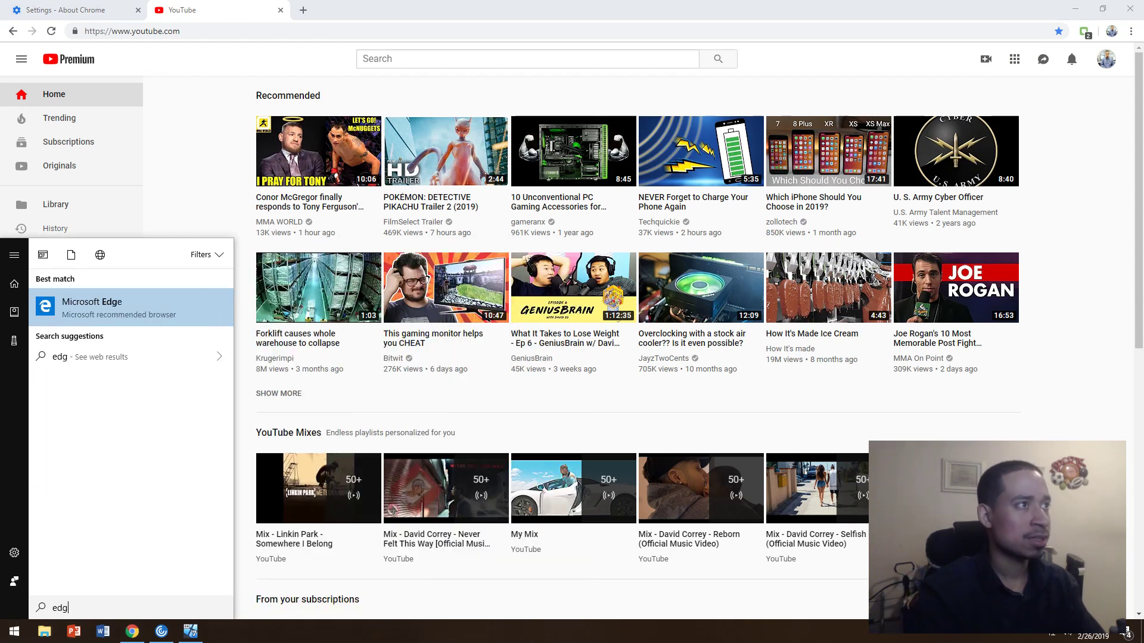
key(Return)
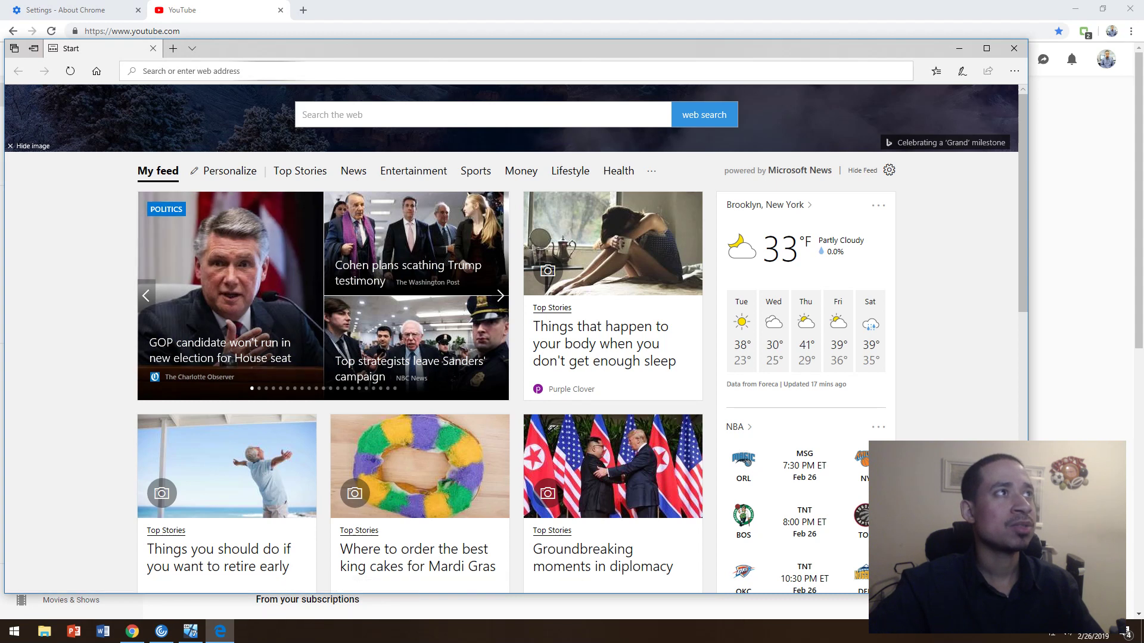
click(269, 71)
text(li)
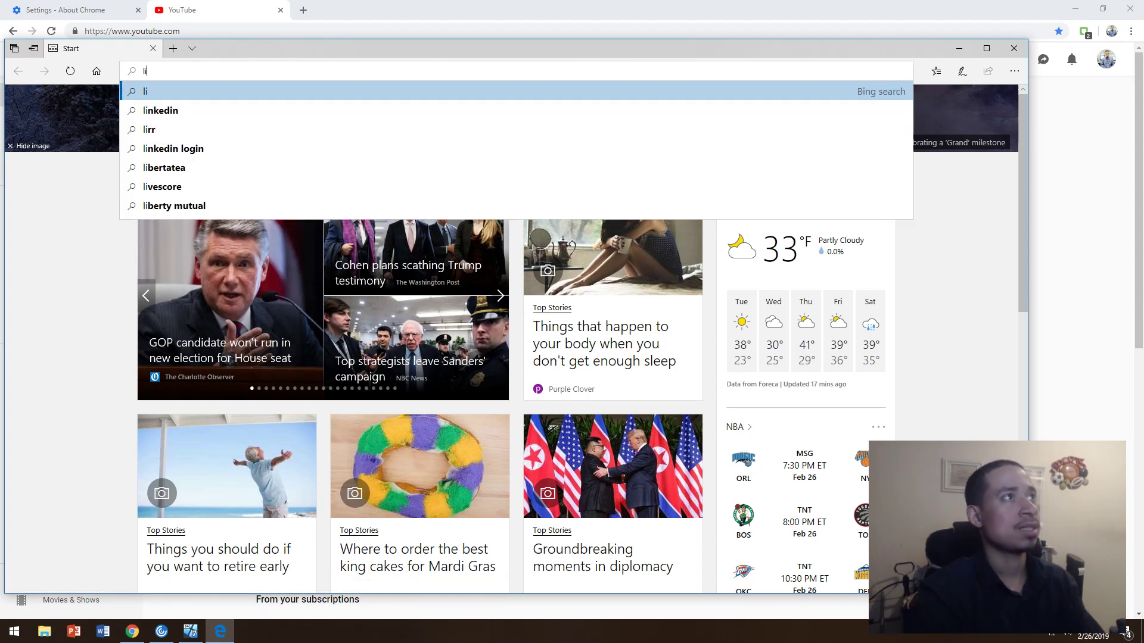
key(Down)
key(Return)
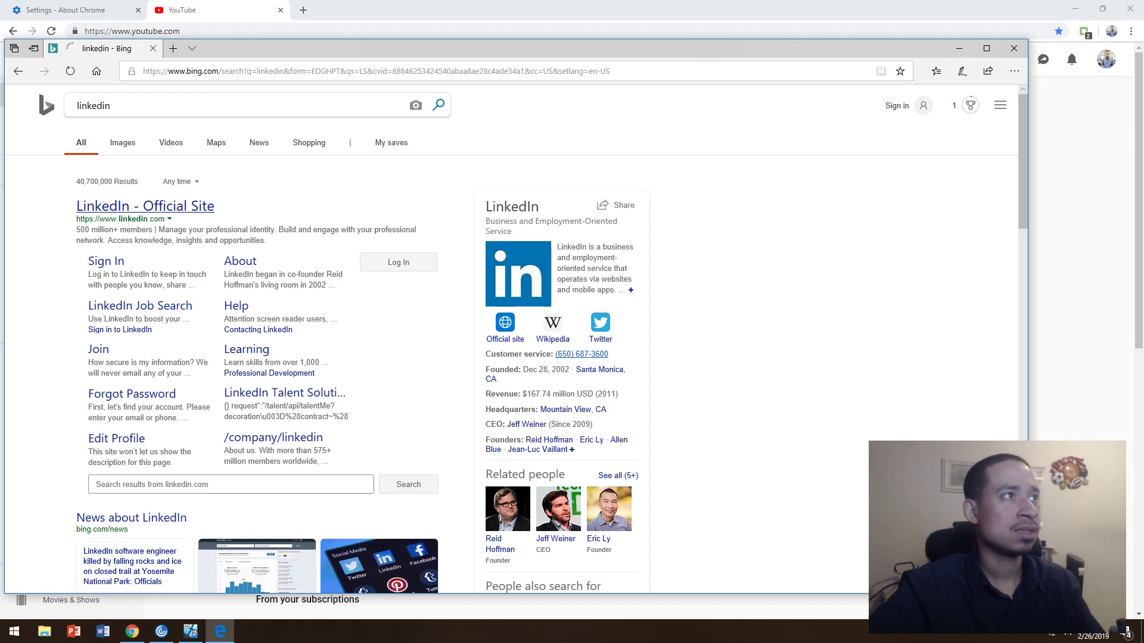
click(145, 206)
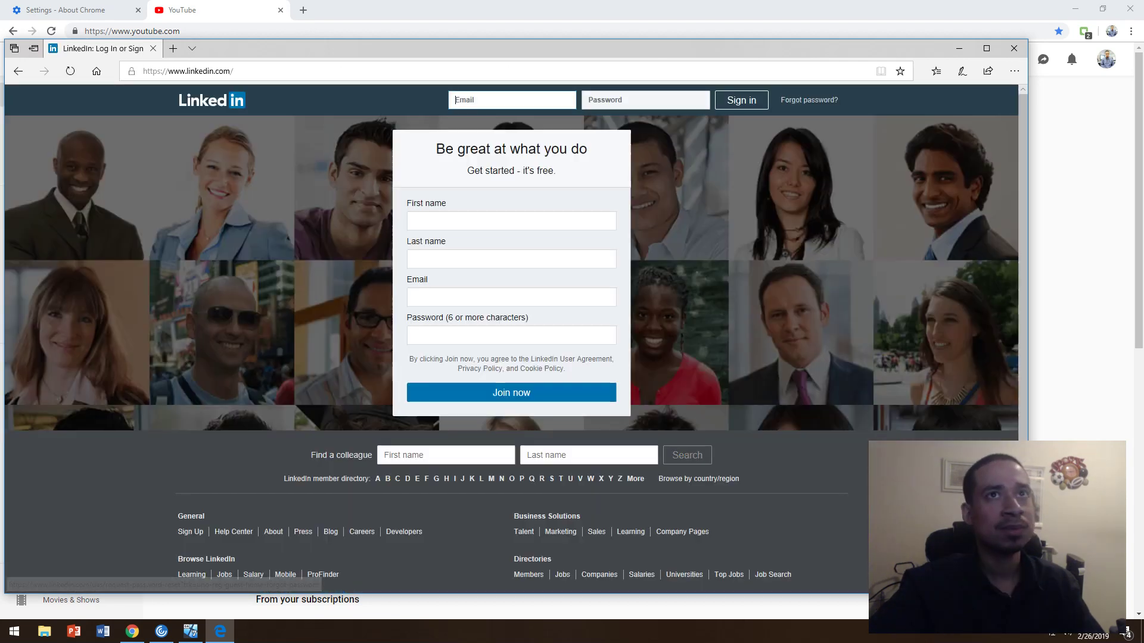
Add the LinkedIn page to Edge's Favorites folder under its suggested name and show the saved favorites.
click(900, 71)
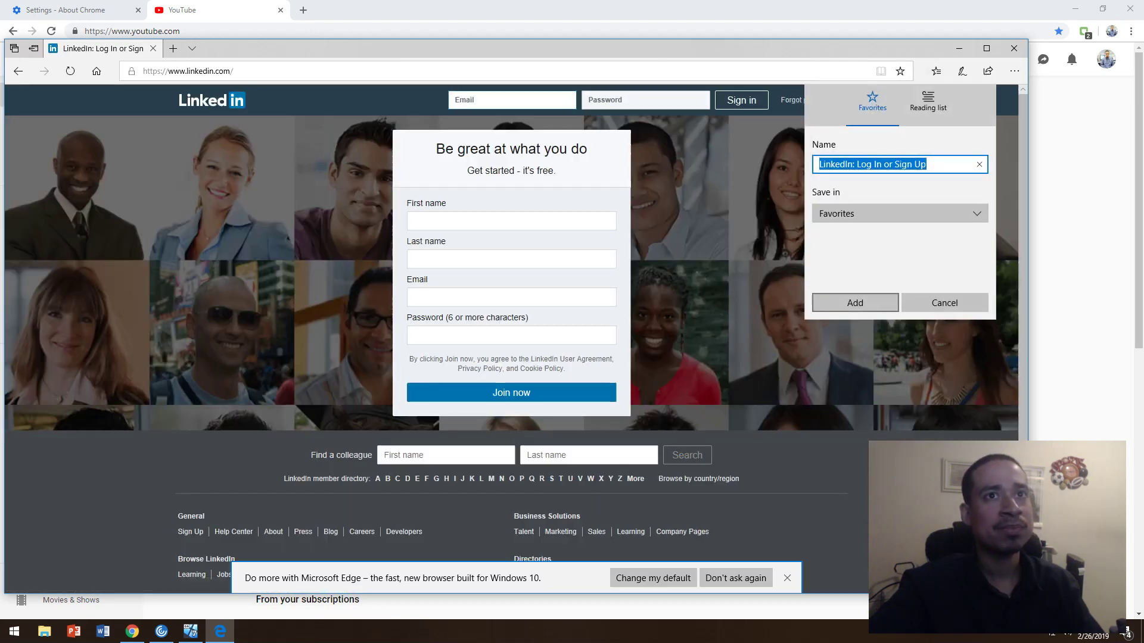
click(855, 303)
click(936, 71)
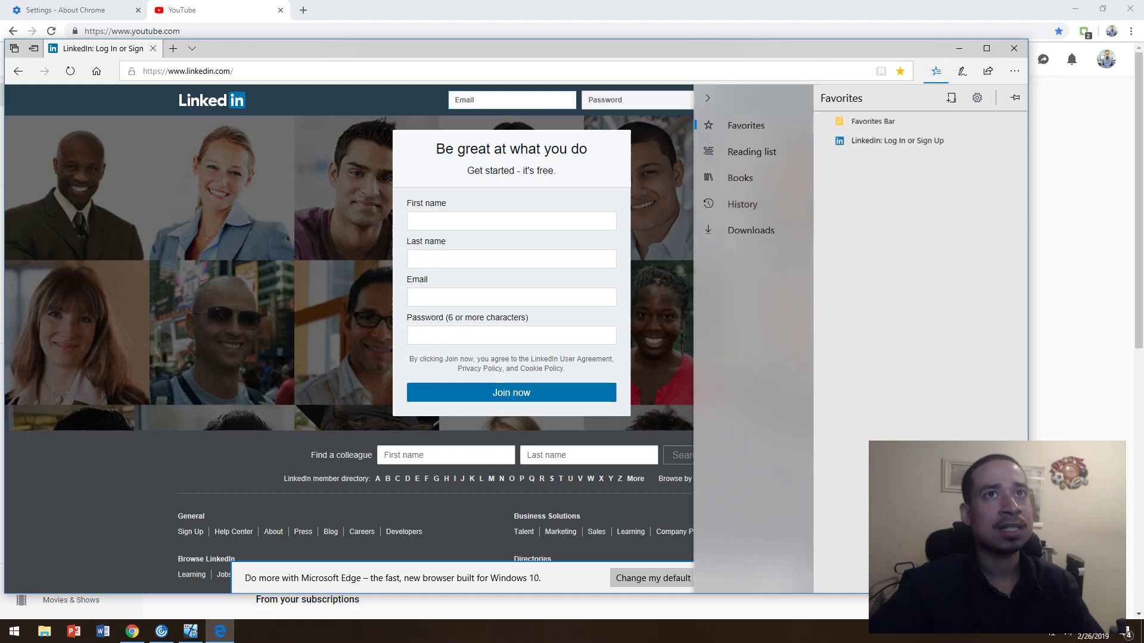
View the reading list and load the saved LinkedIn favorite before closing Edge.
click(751, 151)
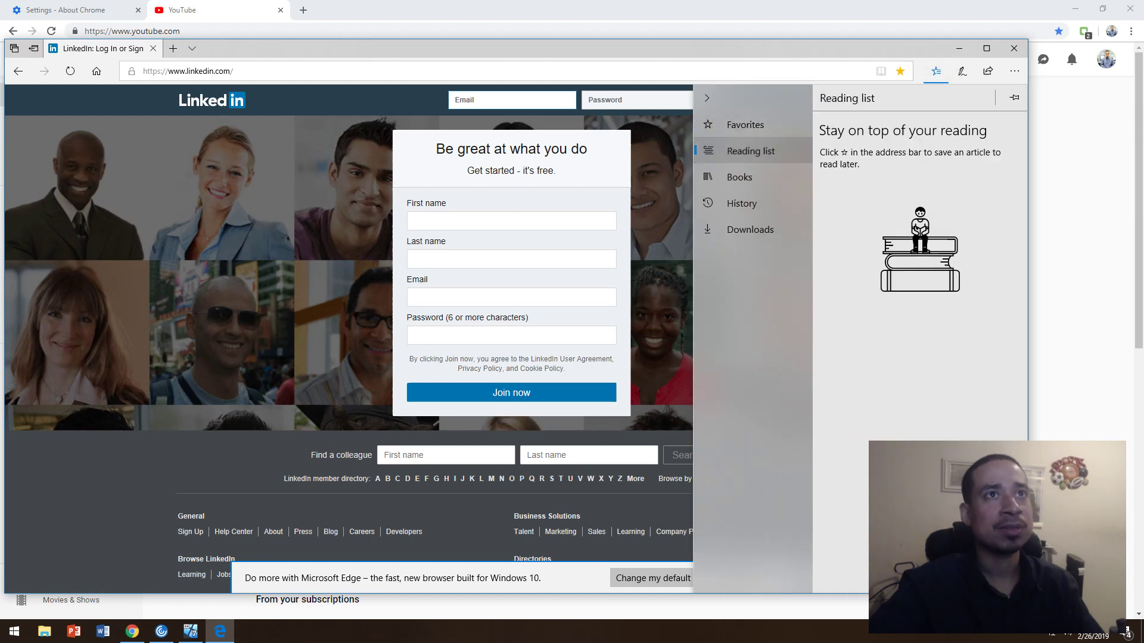
click(744, 125)
click(896, 140)
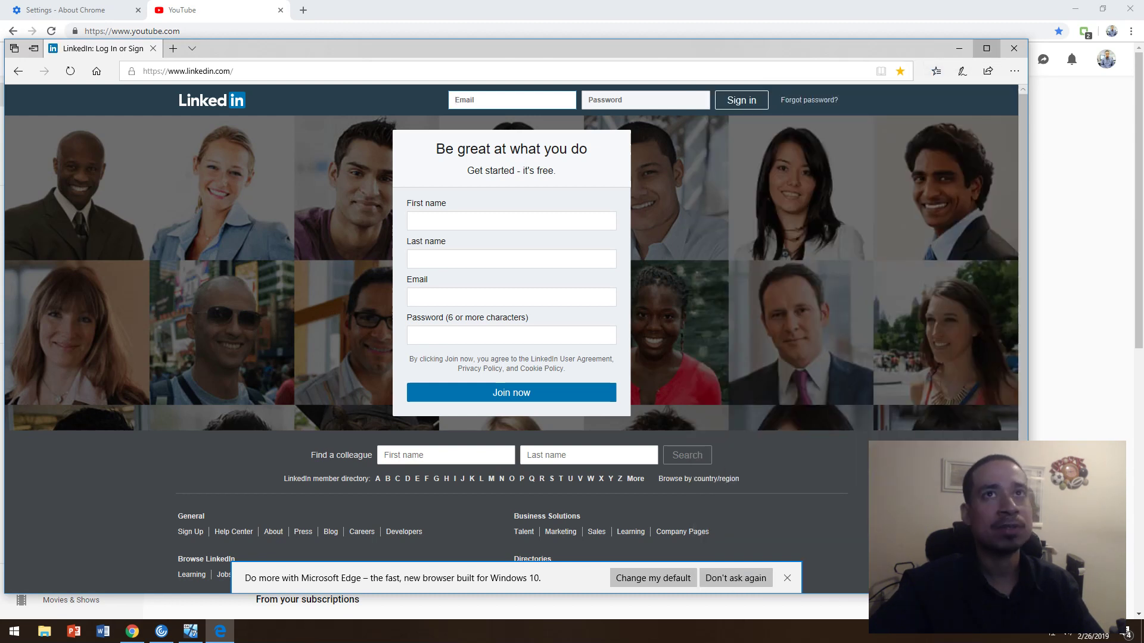
click(1013, 48)
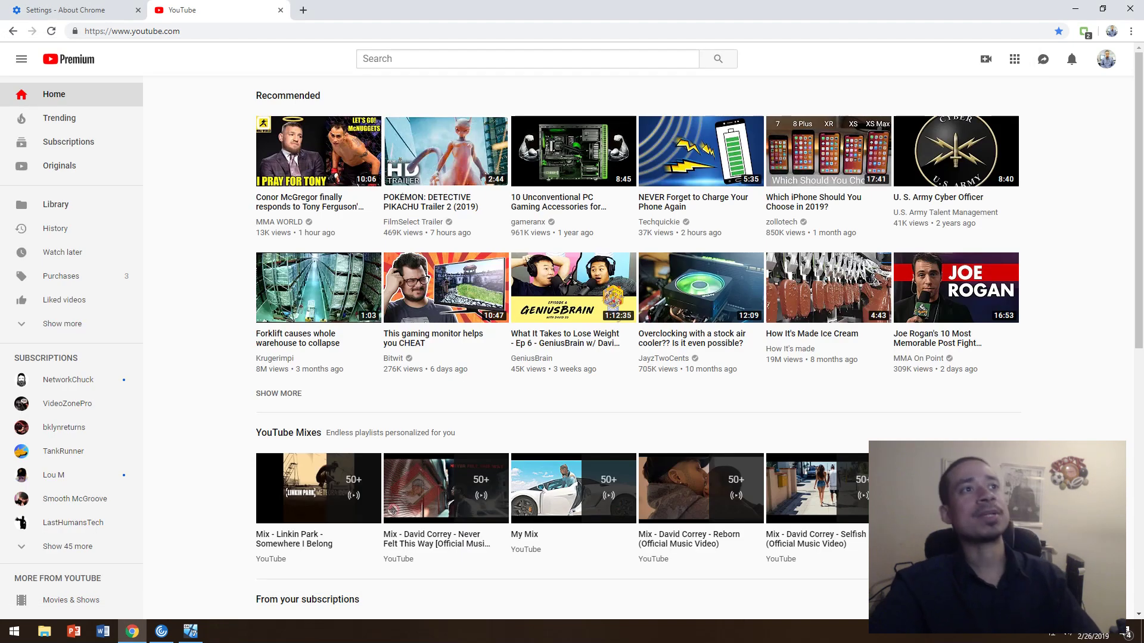